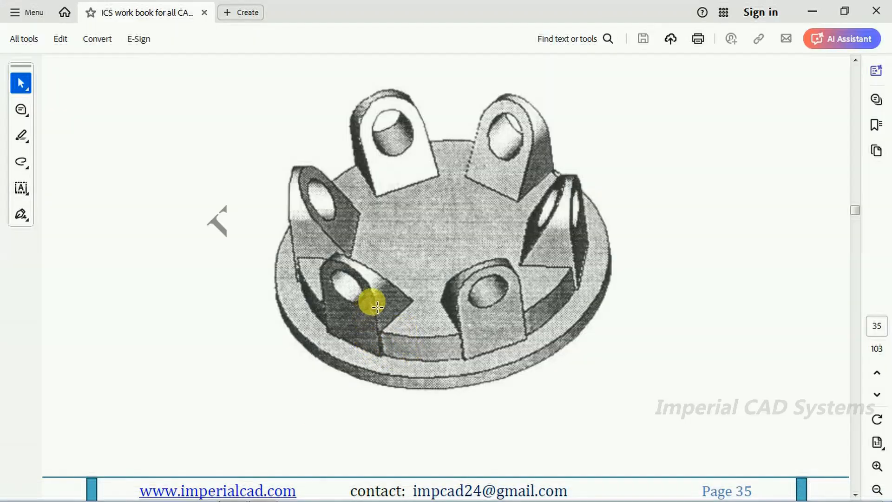
# Examine the round base with six holed lugs on page 35 of the PDF workbook and switch to AutoCAD.
pyautogui.click(261, 493)
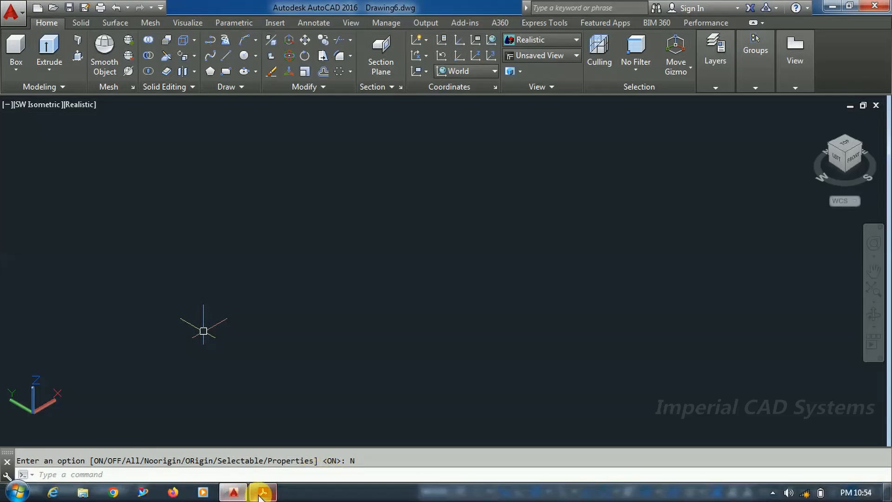
pyautogui.click(261, 495)
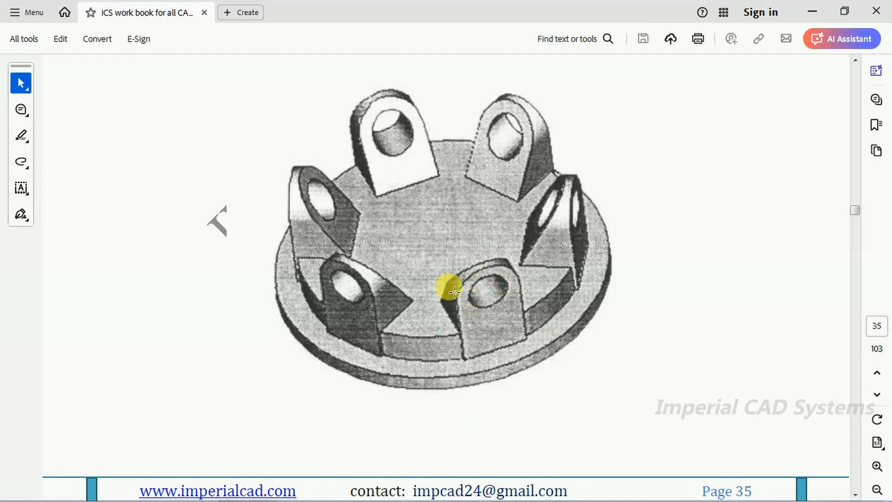
pyautogui.moveTo(280, 488)
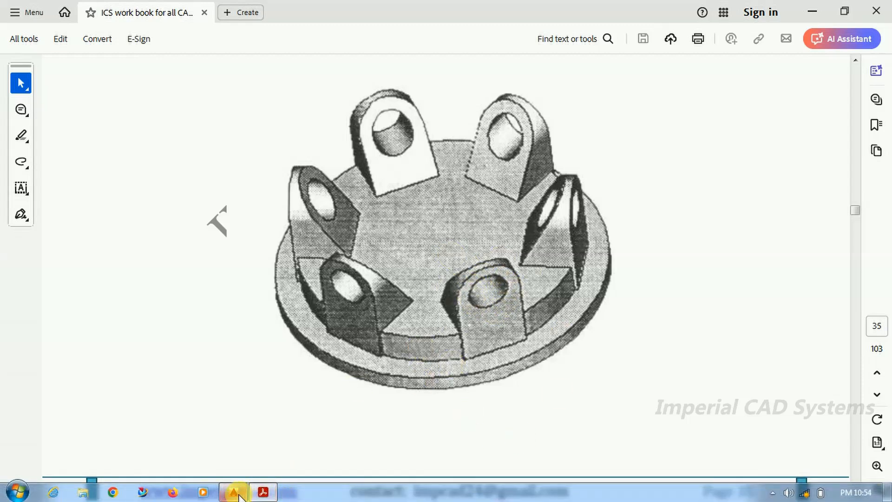
pyautogui.moveTo(234, 492)
pyautogui.click(247, 425)
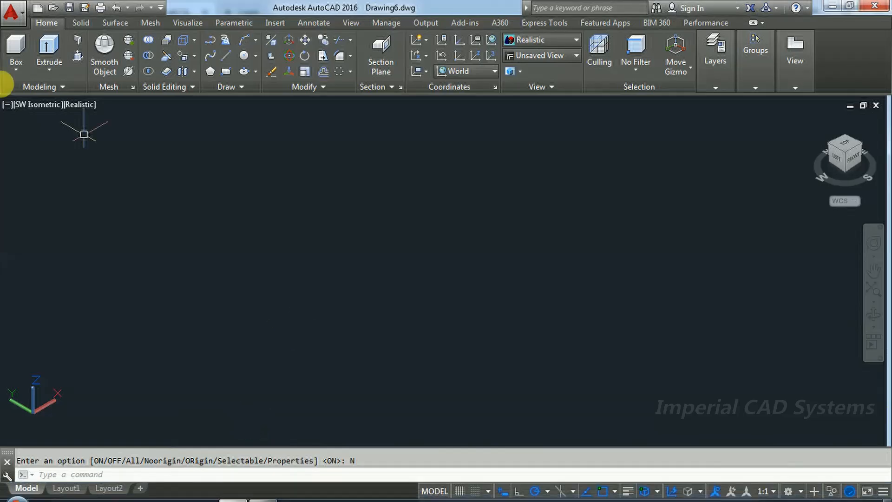
# Create a solid cylinder with a base radius of 400 and a height of 40 as the base disc.
pyautogui.click(16, 70)
pyautogui.click(32, 122)
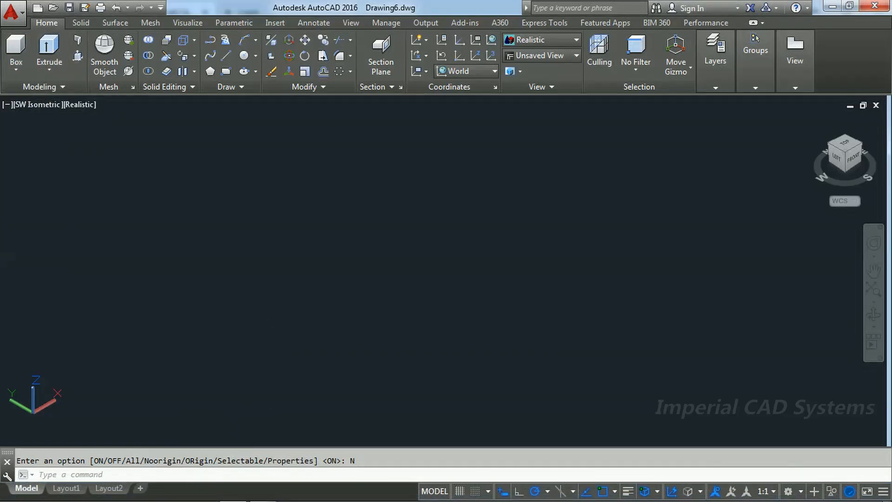
pyautogui.click(399, 269)
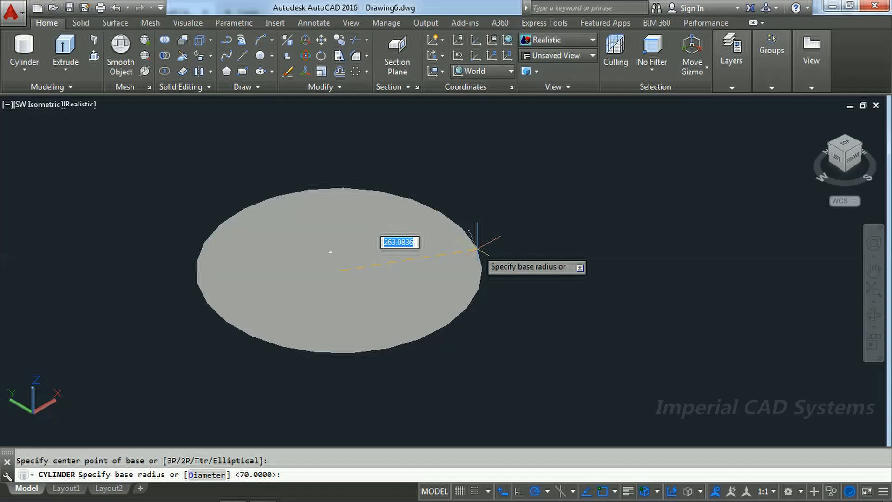
pyautogui.press('Return')
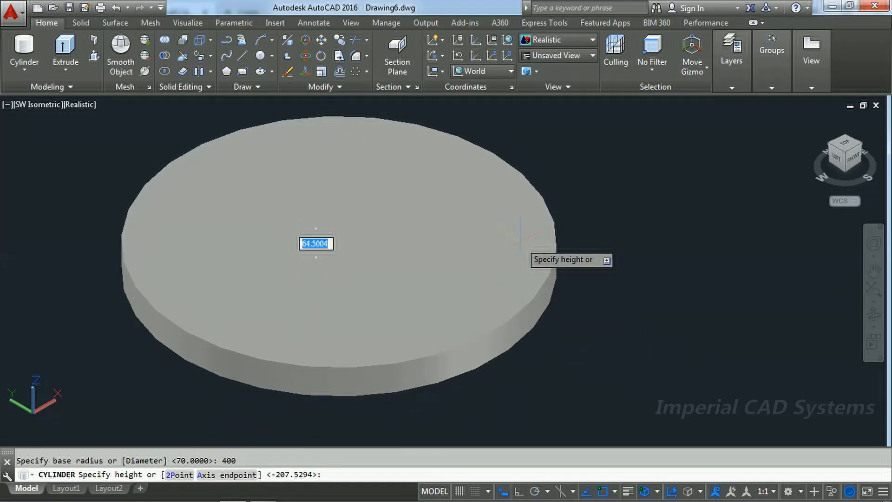
pyautogui.write('40')
pyautogui.press('Return')
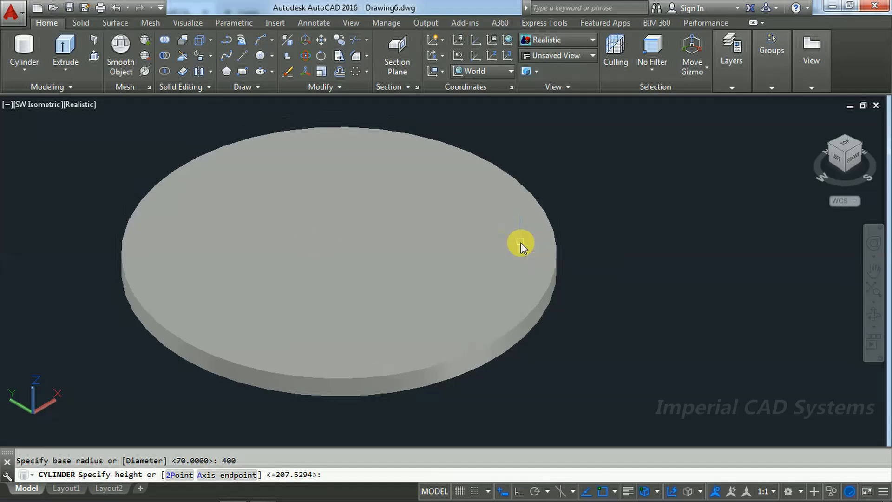
pyautogui.scroll(1, 398, 392)
pyautogui.scroll(-3, 398, 392)
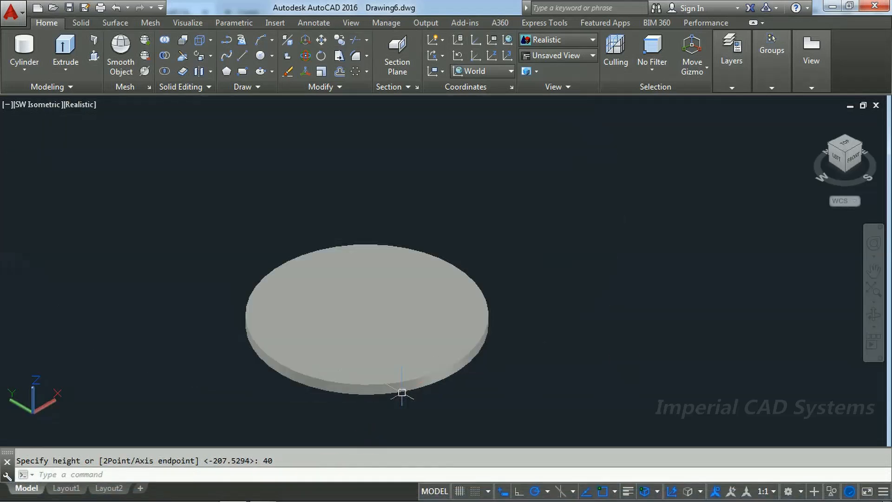
# Check the PDF reference and add a cylinder of radius 350 and height 60, centred on the base disc's top face.
pyautogui.click(263, 492)
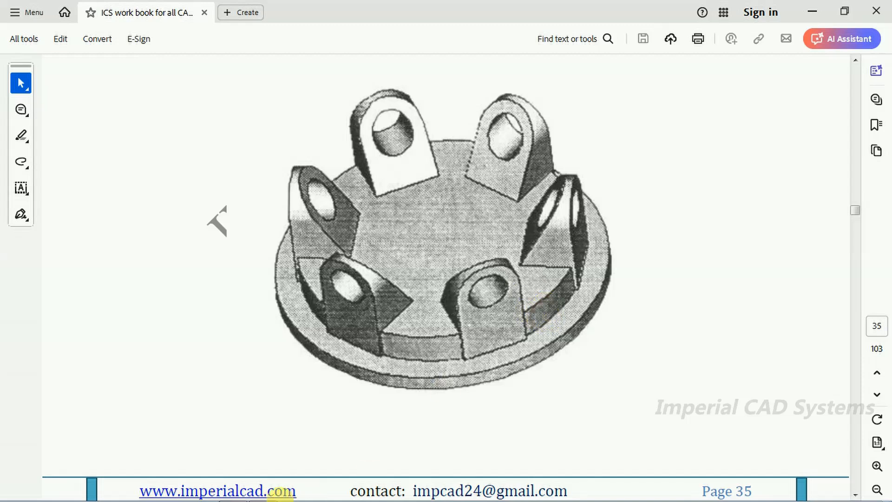
pyautogui.moveTo(277, 479)
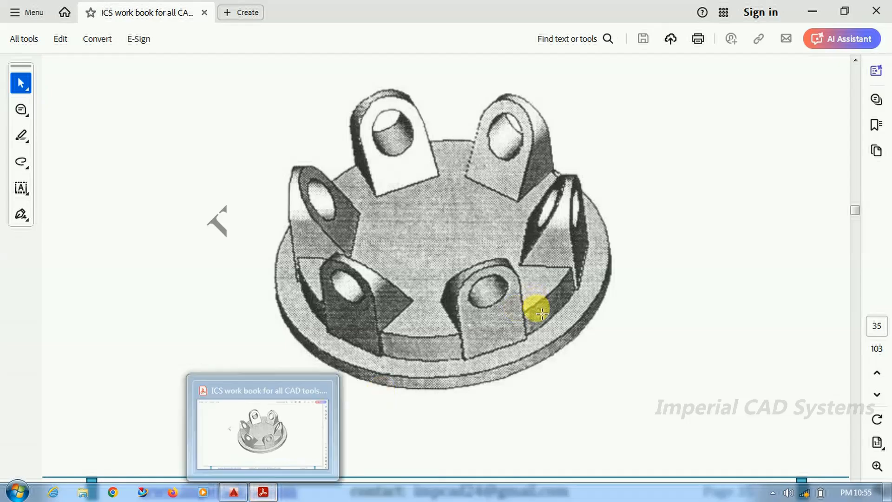
pyautogui.click(245, 494)
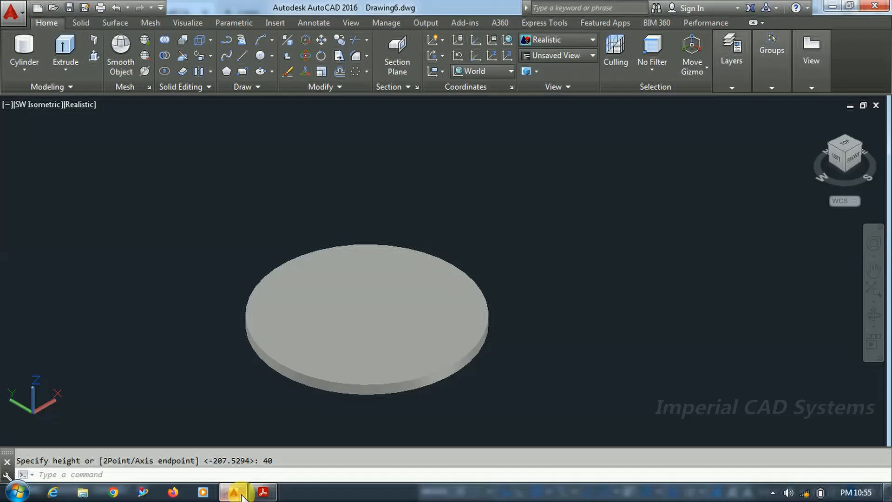
pyautogui.click(26, 71)
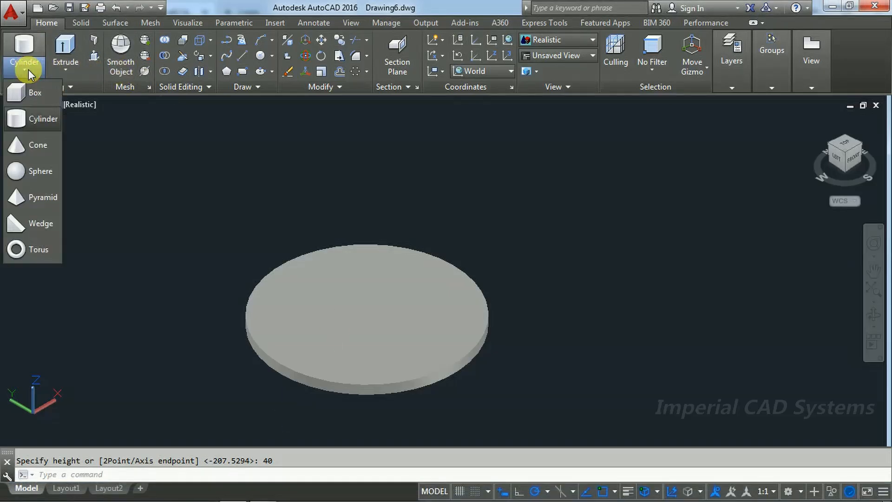
pyautogui.click(35, 115)
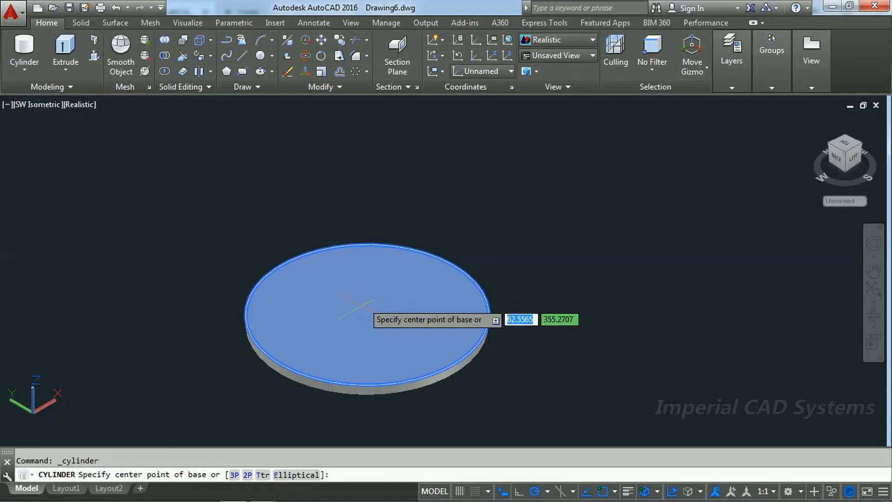
pyautogui.click(367, 314)
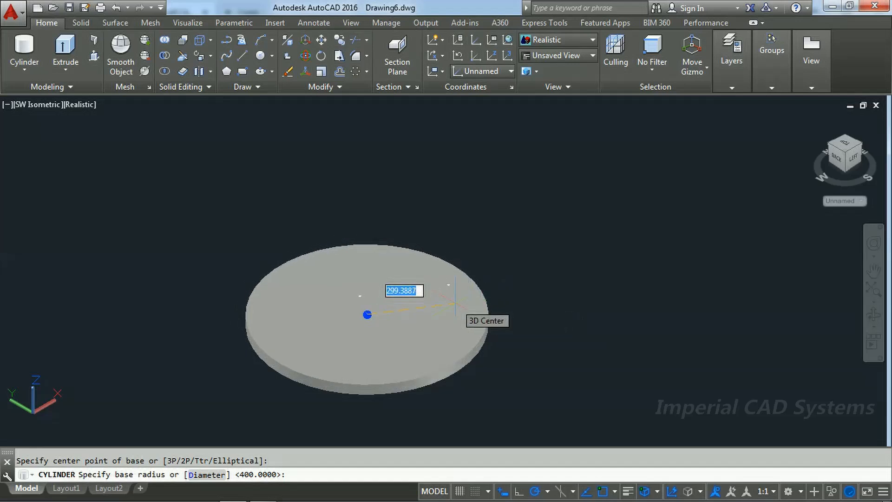
pyautogui.write('350')
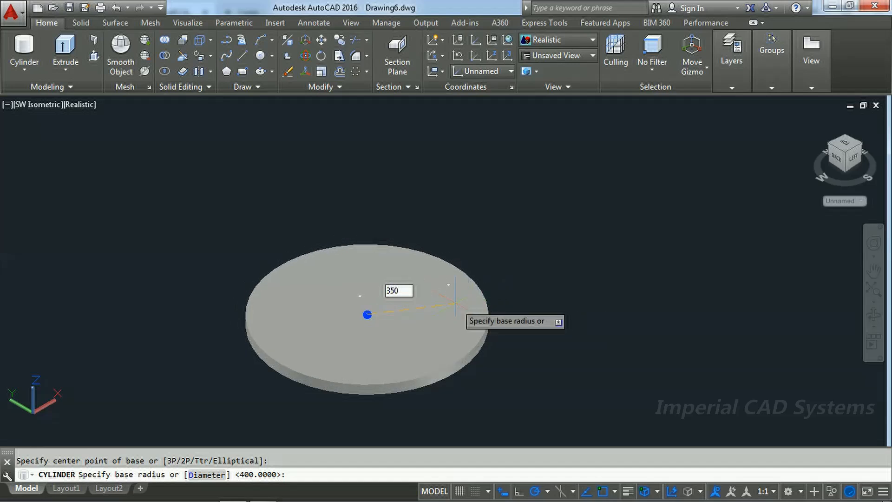
pyautogui.press('Return')
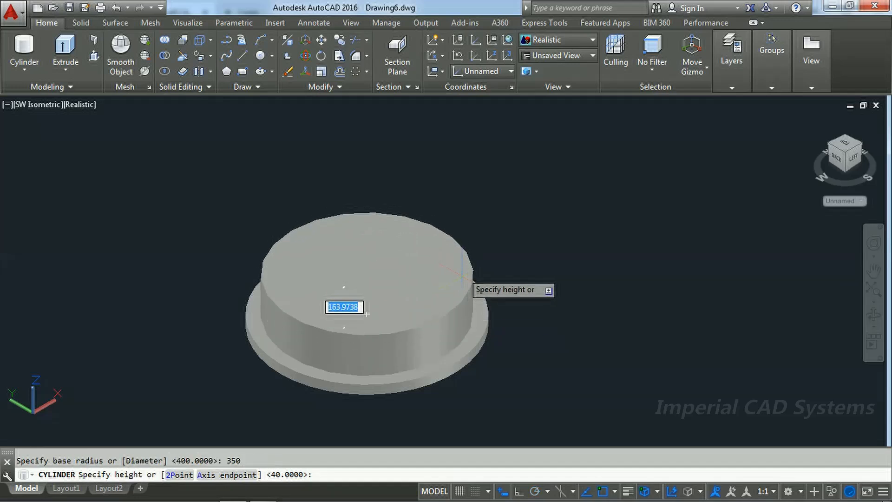
pyautogui.write('60')
pyautogui.press('Return')
pyautogui.scroll(2, 511, 355)
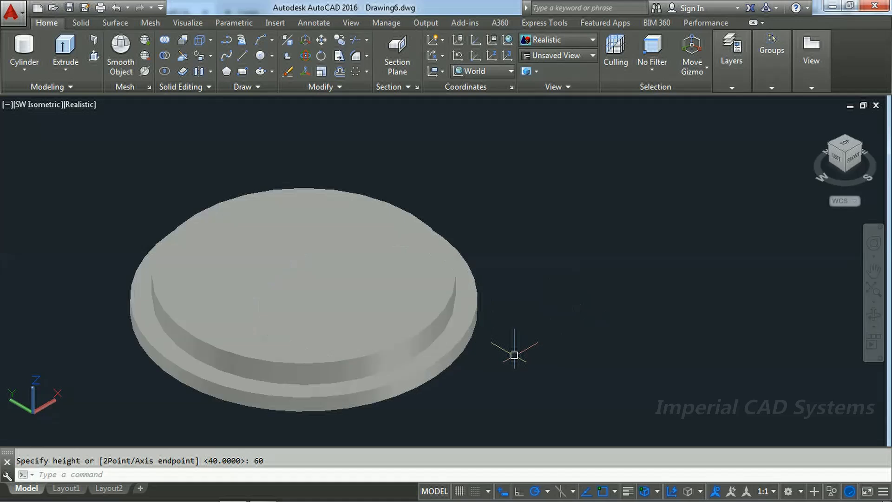
# Change the color of both stacked cylinders to Green and clear the selection.
pyautogui.click(456, 336)
pyautogui.click(653, 217)
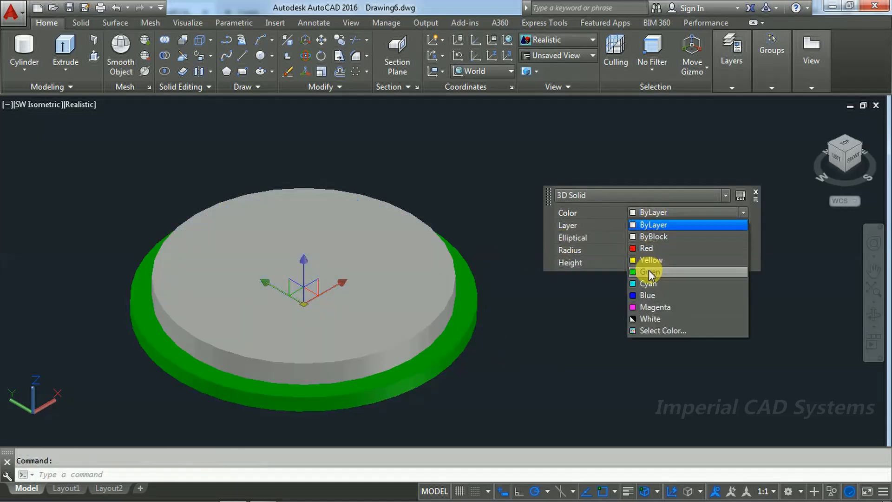
pyautogui.click(648, 271)
pyautogui.press('Escape')
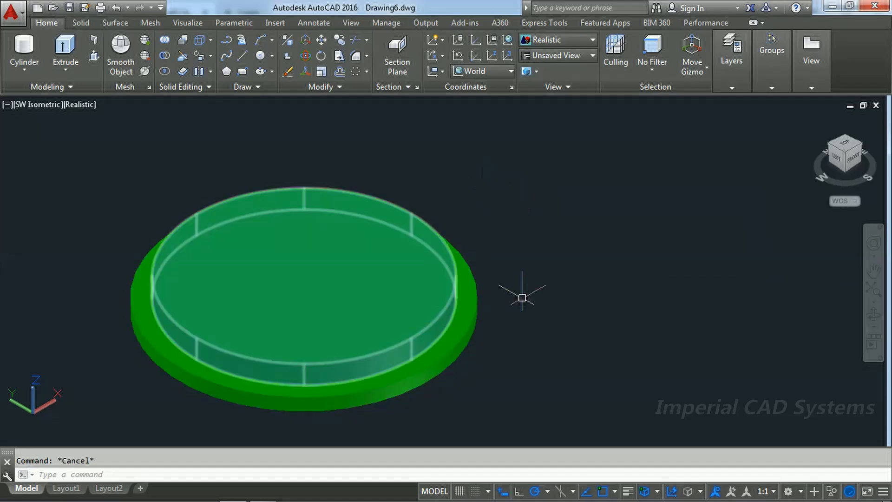
pyautogui.press('Escape')
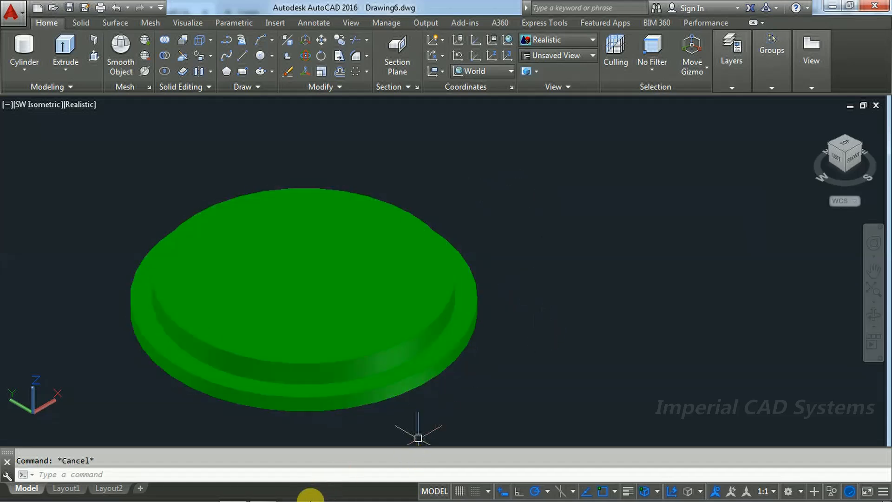
# Create a solid box 200 long, 50 wide and 300 high in the empty space beside the green disc.
pyautogui.moveTo(248, 493)
pyautogui.click(278, 462)
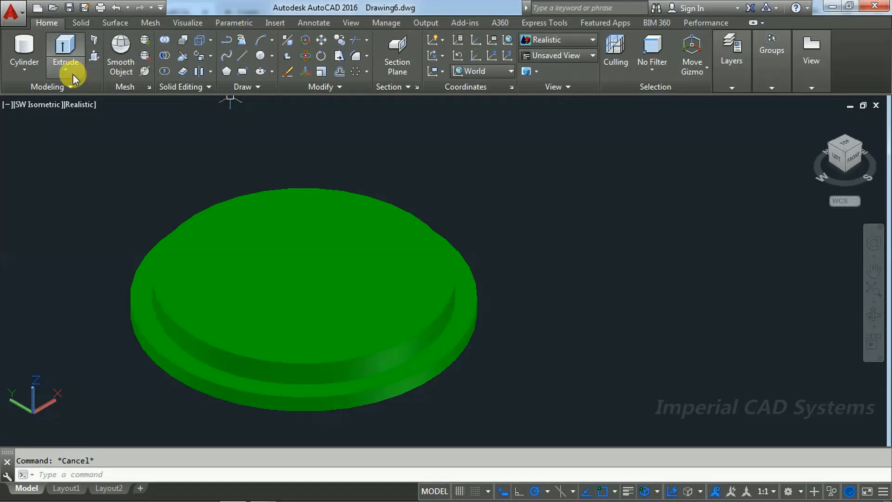
pyautogui.click(24, 68)
pyautogui.click(34, 95)
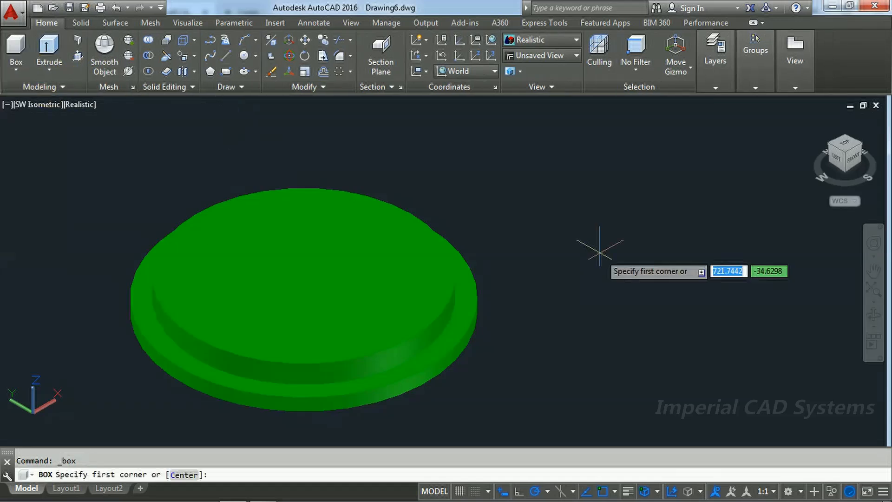
pyautogui.click(554, 364)
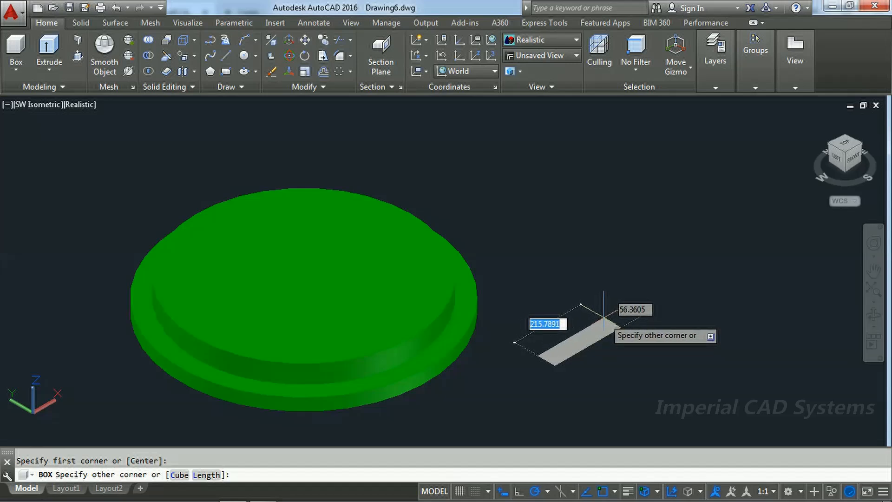
pyautogui.write('200')
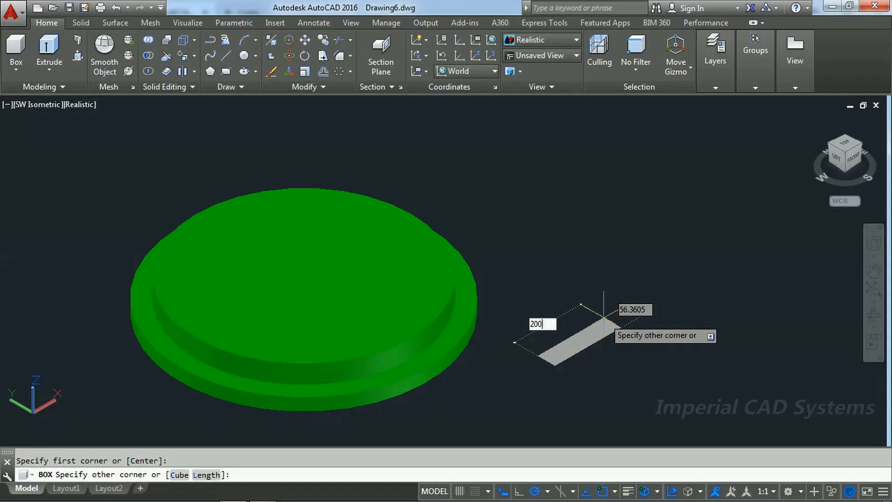
pyautogui.press('Tab')
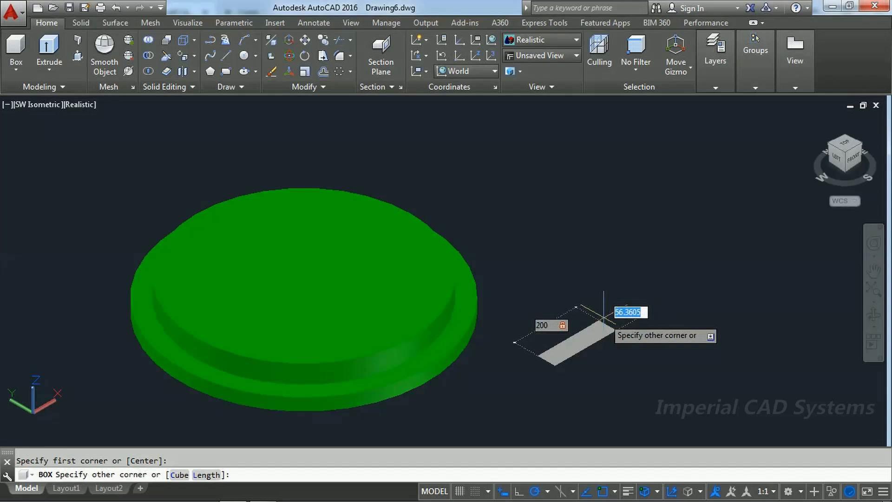
pyautogui.write('50')
pyautogui.press('Return')
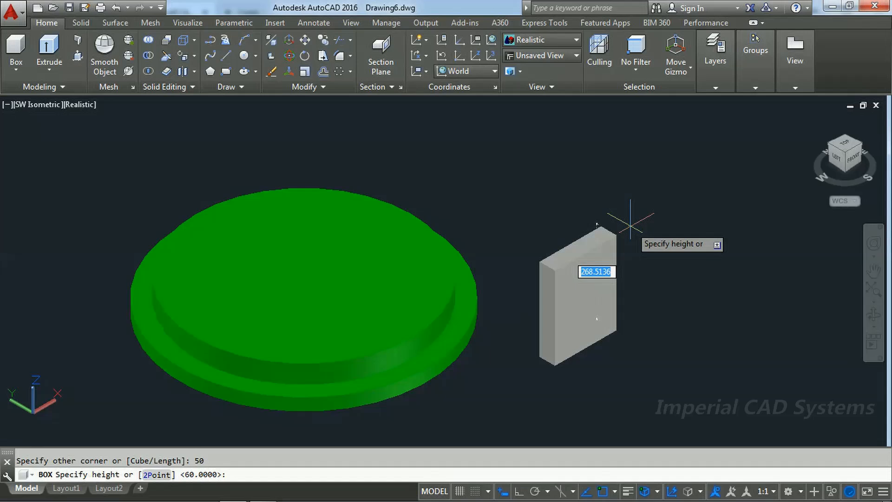
pyautogui.write('300')
pyautogui.press('Return')
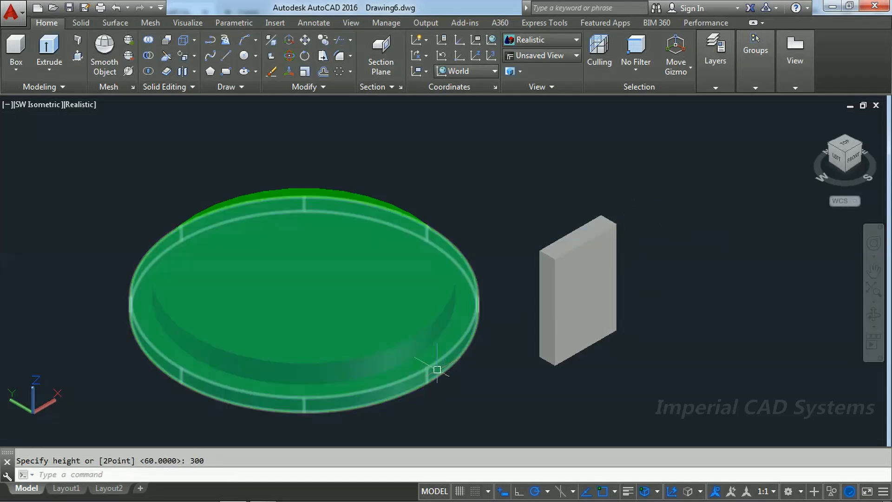
pyautogui.click(267, 494)
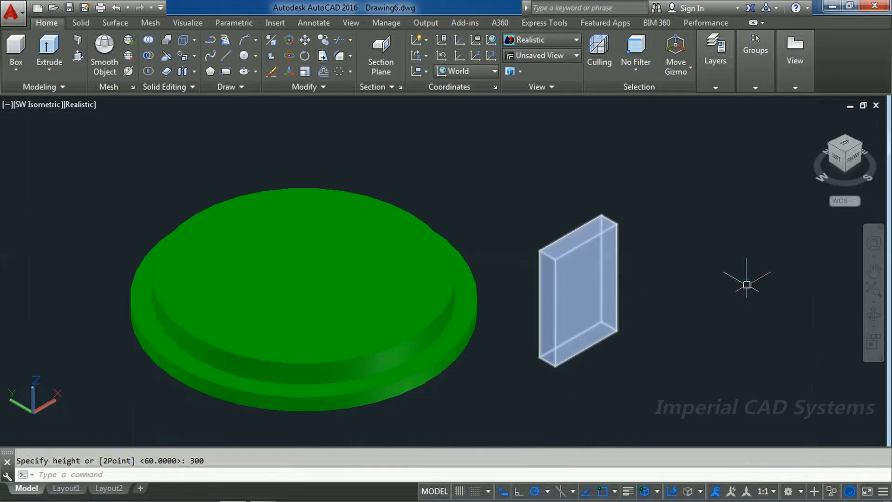
pyautogui.scroll(3, 571, 299)
pyautogui.scroll(-6, 571, 299)
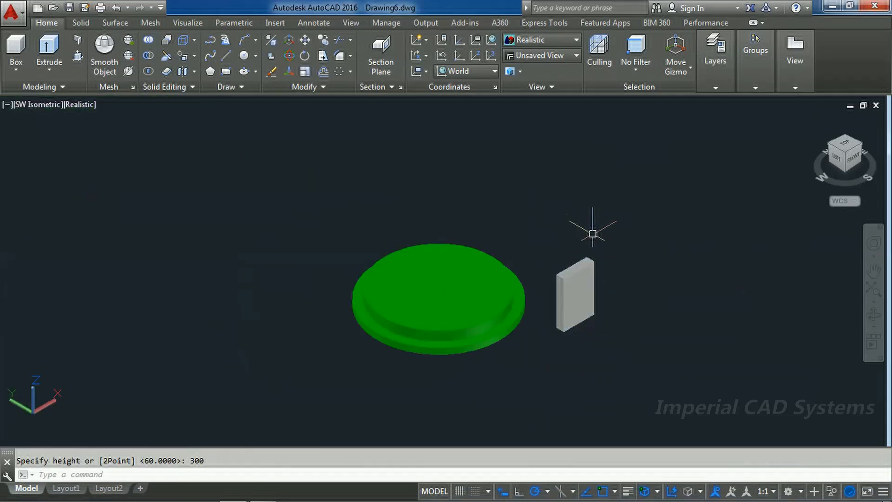
pyautogui.scroll(3, 598, 279)
pyautogui.click(544, 307)
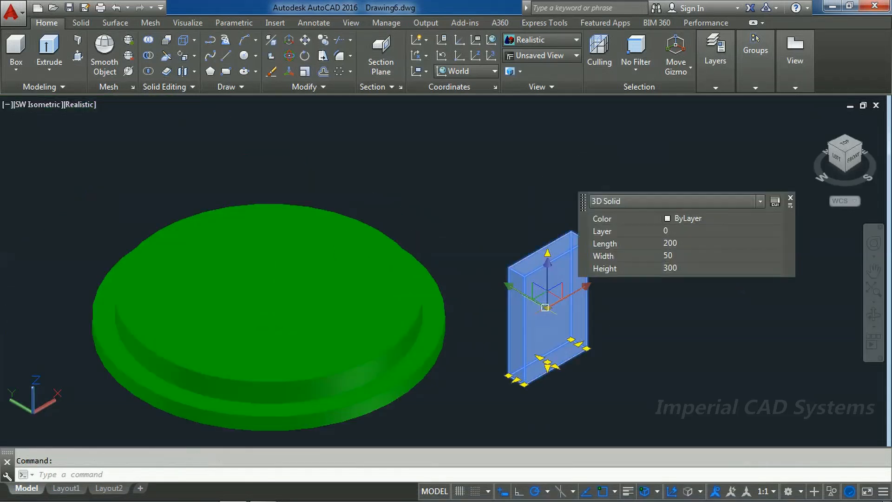
pyautogui.press('Escape')
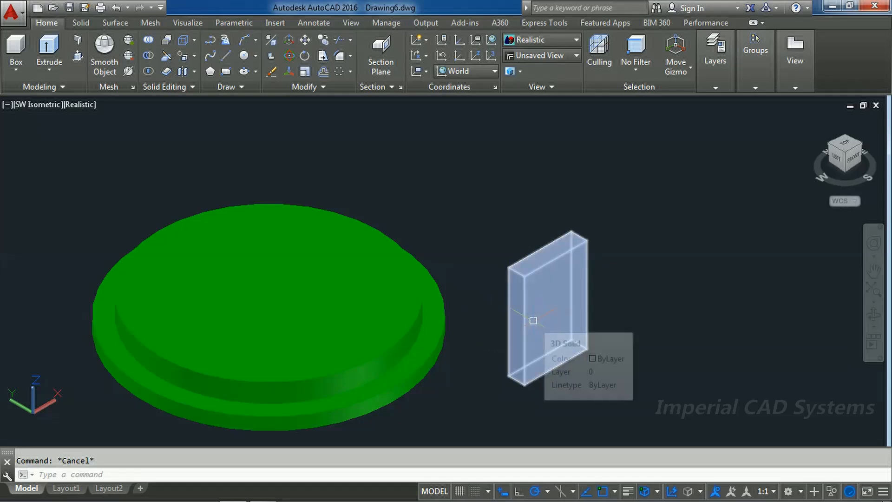
# Set the box's length to 175, change its color to Magenta and clear the selection.
pyautogui.click(552, 319)
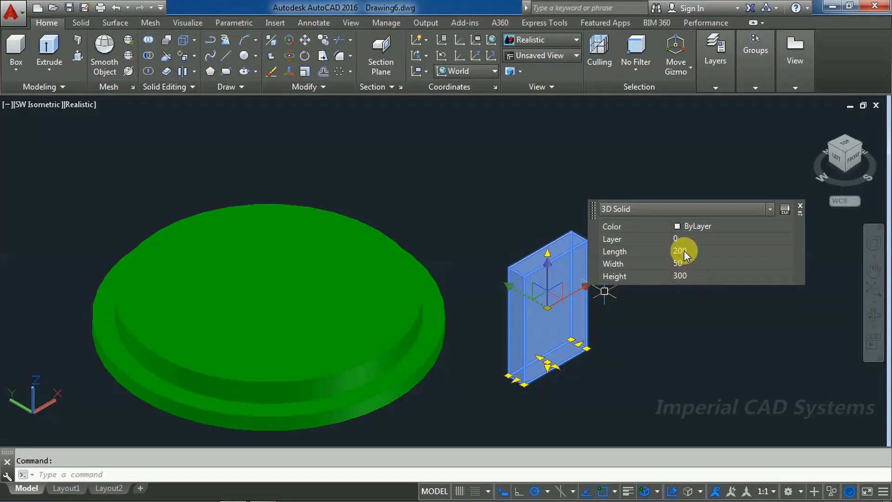
pyautogui.click(683, 251)
pyautogui.write('175')
pyautogui.press('Tab')
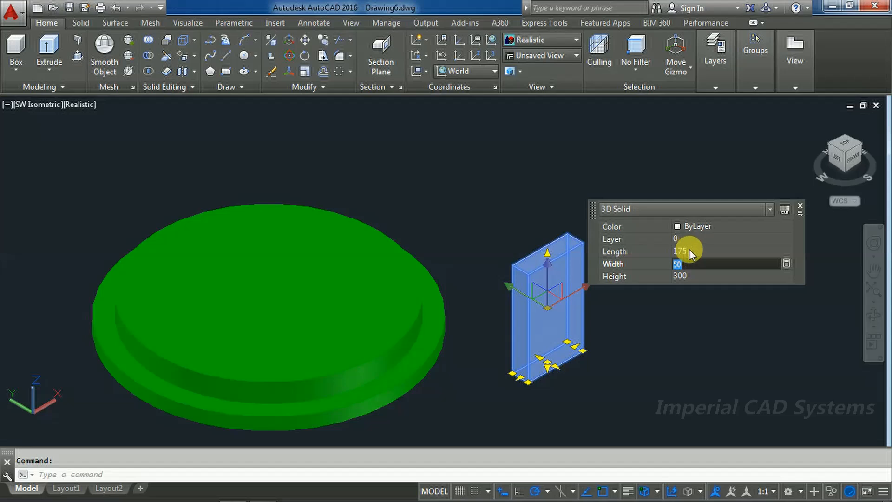
pyautogui.click(728, 225)
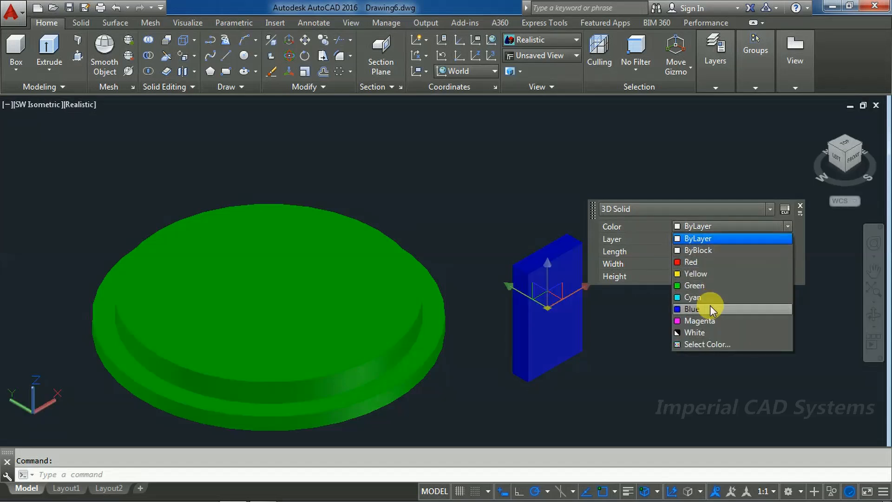
pyautogui.click(709, 319)
pyautogui.press('Escape')
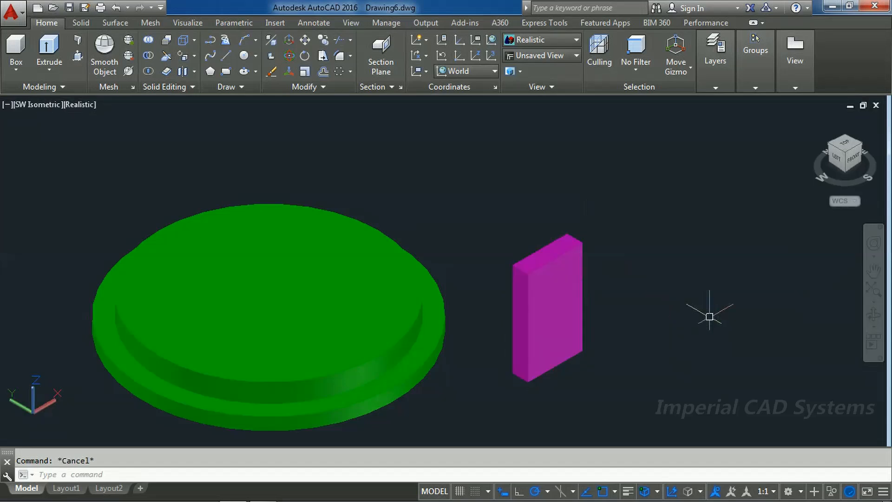
# Move the box by the midpoint of its front bottom edge onto the upper cylinder's front bottom quadrant, using 2D Wireframe display.
pyautogui.click(304, 40)
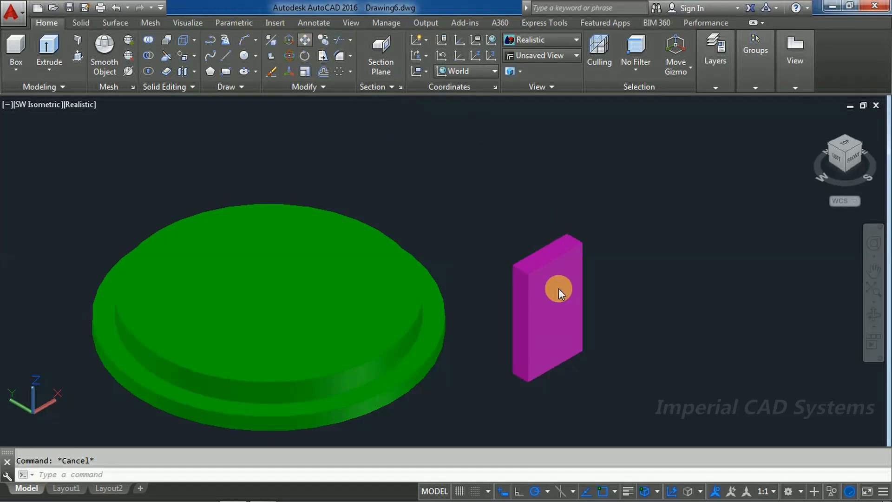
pyautogui.click(553, 324)
pyautogui.press('Return')
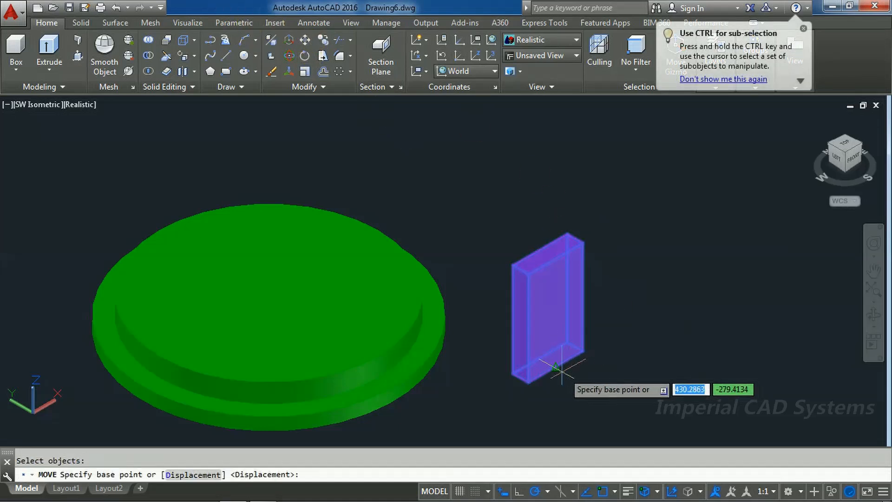
pyautogui.click(555, 367)
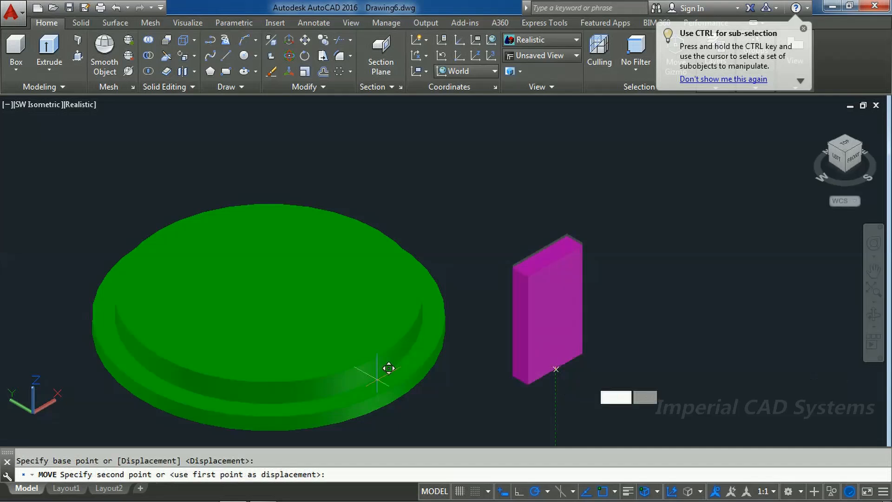
pyautogui.press('Escape')
pyautogui.click(73, 103)
pyautogui.click(82, 138)
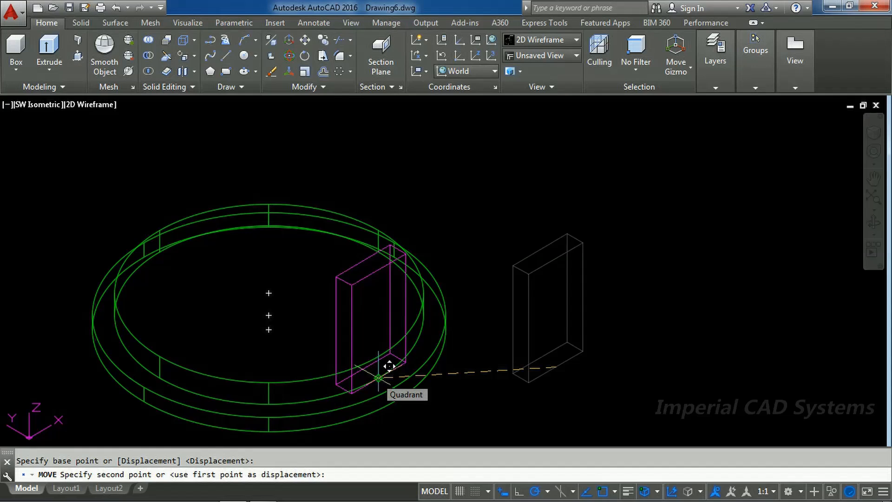
pyautogui.click(379, 377)
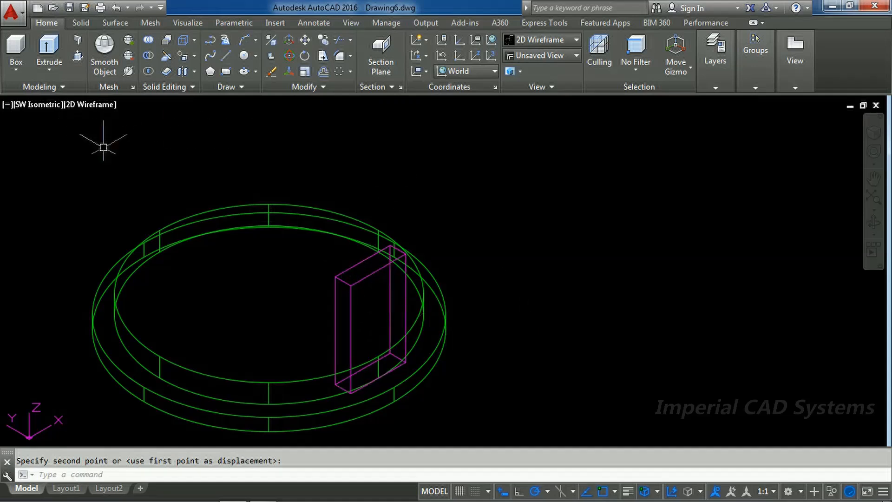
# Return the model to the Realistic visual style.
pyautogui.click(78, 108)
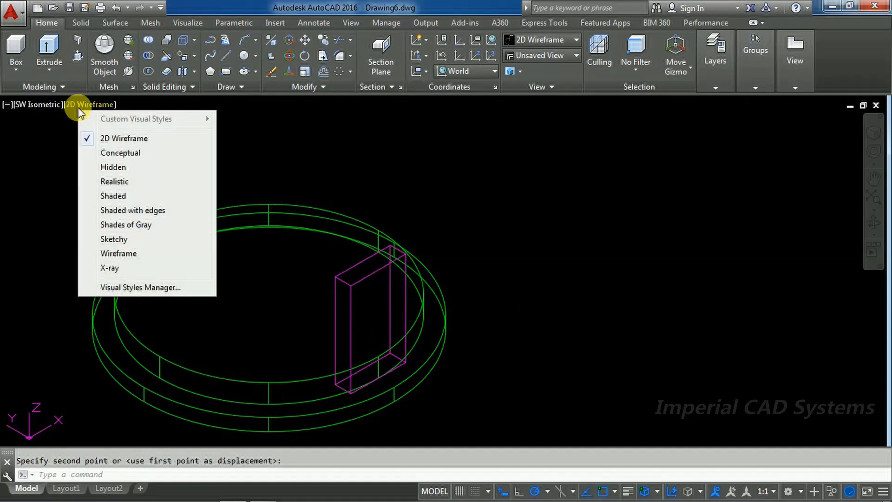
pyautogui.click(114, 181)
pyautogui.scroll(-3, 328, 384)
pyautogui.scroll(7, 328, 384)
pyautogui.scroll(-3, 500, 329)
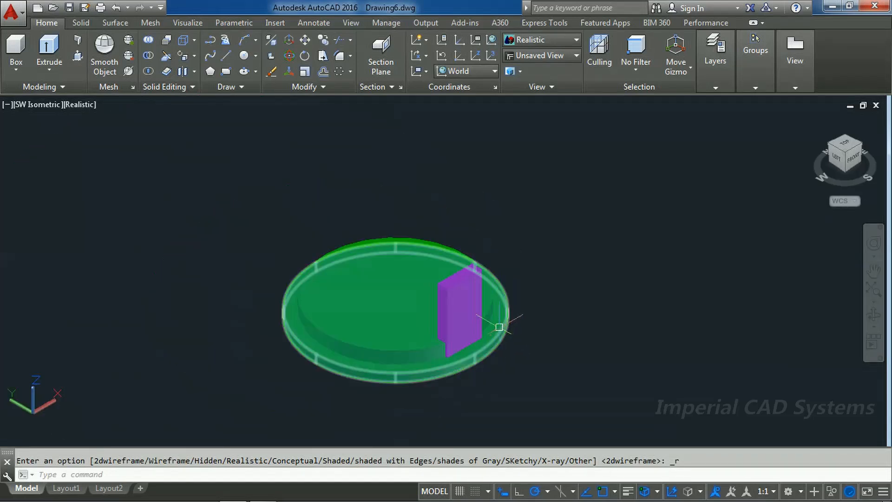
pyautogui.scroll(4, 507, 332)
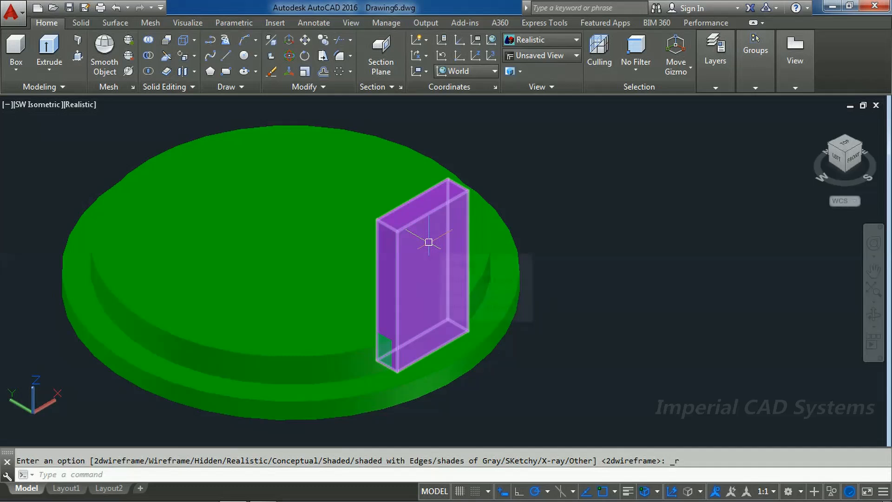
# Set the magenta box's length to 150 and clear the selection.
pyautogui.click(428, 242)
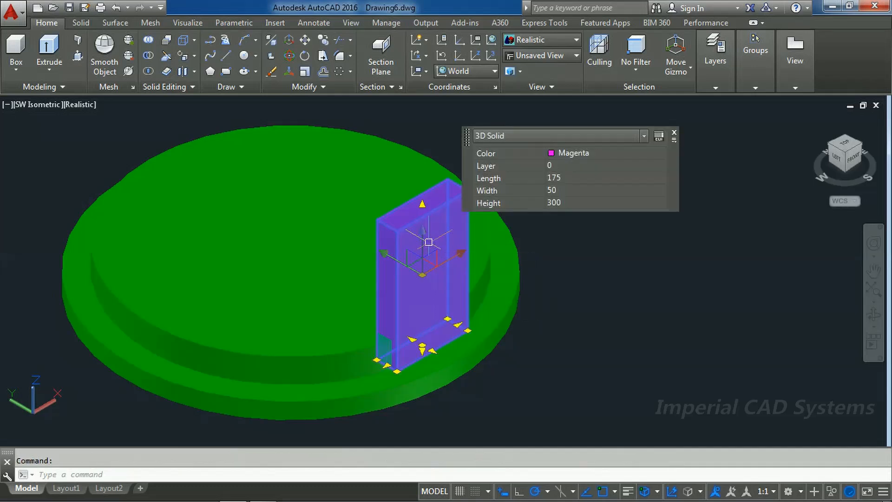
pyautogui.click(572, 178)
pyautogui.write('150')
pyautogui.press('Tab')
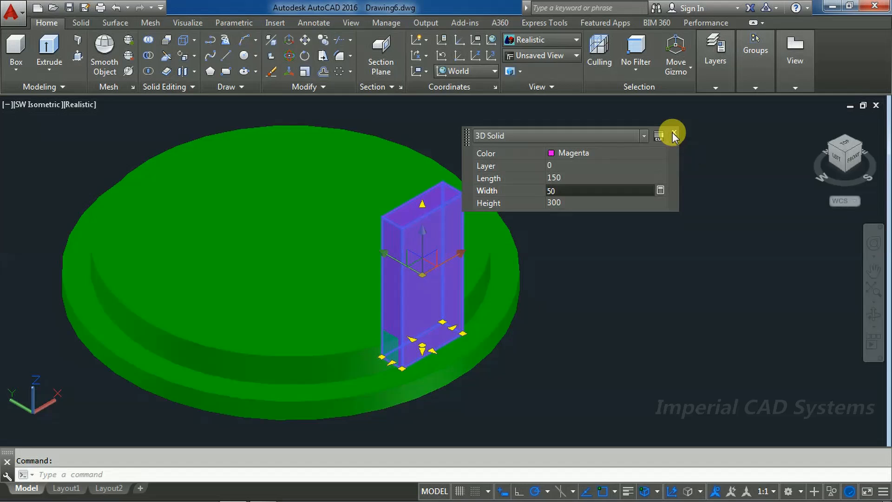
pyautogui.click(674, 136)
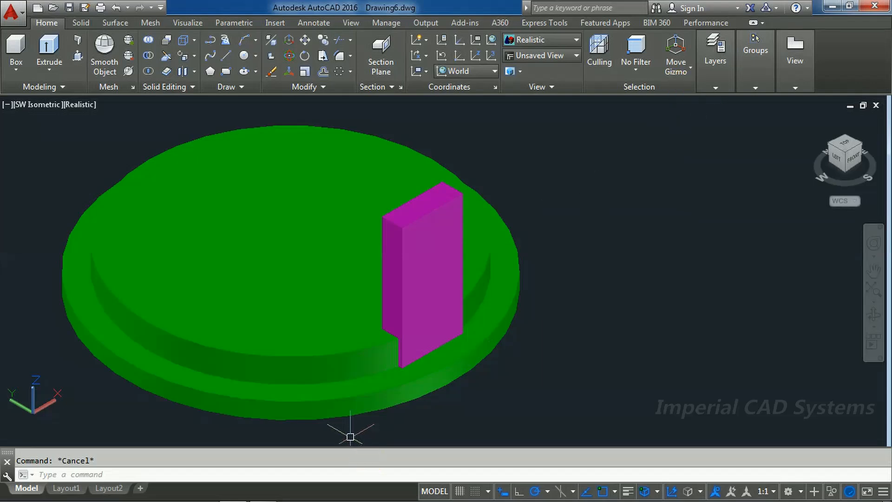
# Check the shape of the slanted lugs in the PDF reference and return to the AutoCAD model.
pyautogui.click(262, 491)
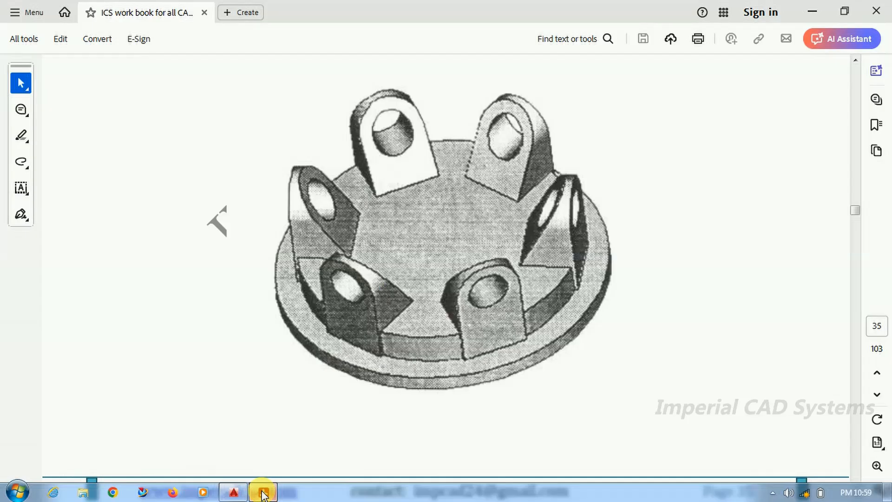
pyautogui.click(263, 492)
pyautogui.click(263, 492)
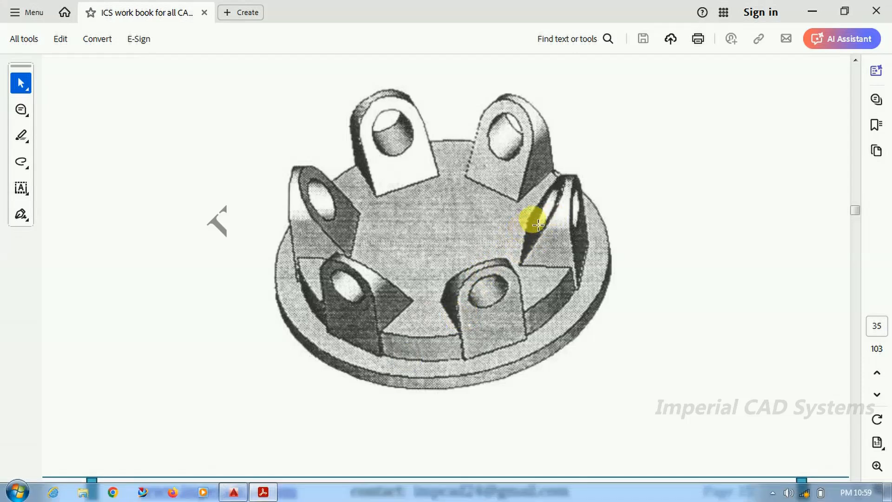
pyautogui.click(262, 491)
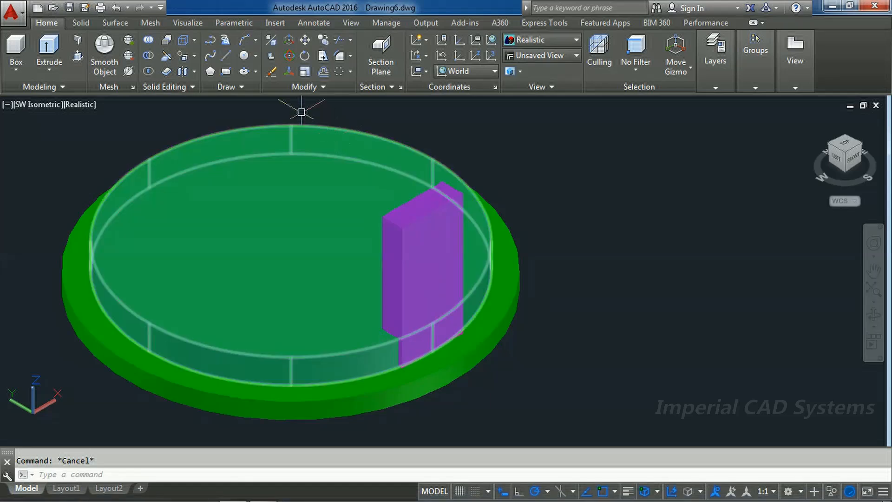
# Rotate the box's inner vertical face 30 degrees about its top edge to give the lug a slanted inner side.
pyautogui.click(194, 57)
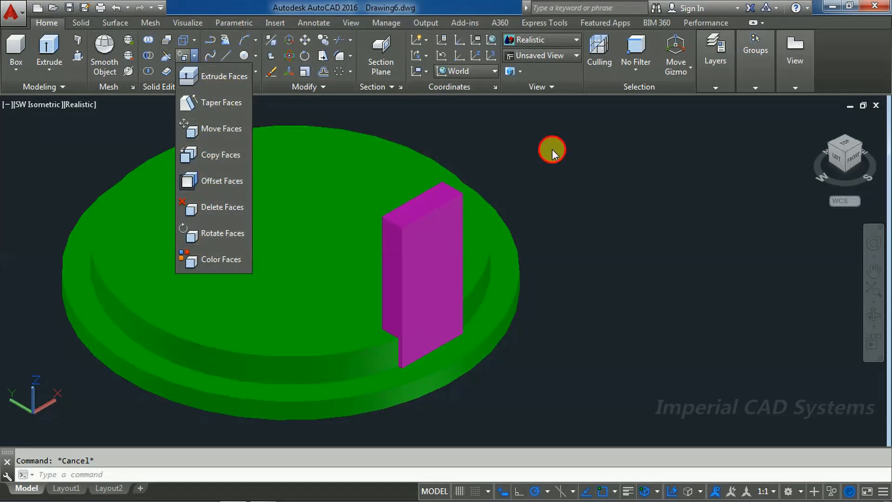
pyautogui.click(877, 328)
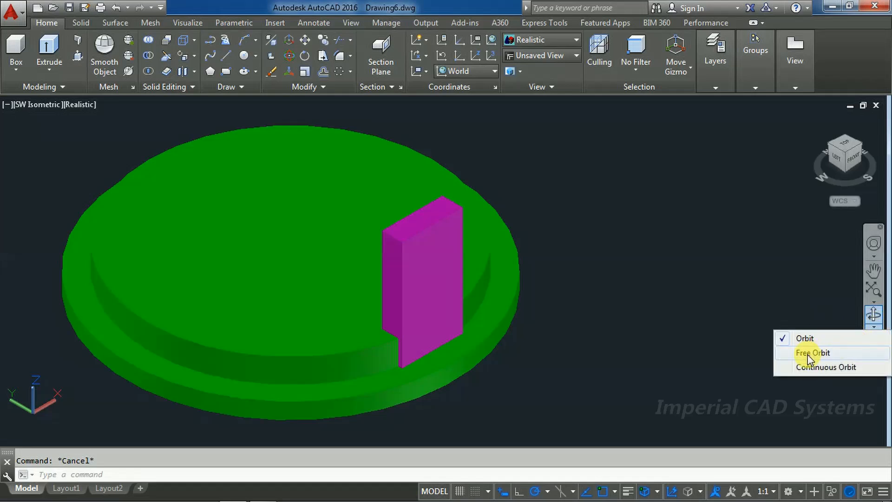
pyautogui.click(812, 353)
pyautogui.moveTo(353, 311); pyautogui.dragTo(478, 302)
pyautogui.rightClick(494, 215)
pyautogui.click(520, 219)
pyautogui.scroll(2, 474, 265)
pyautogui.scroll(-5, 474, 268)
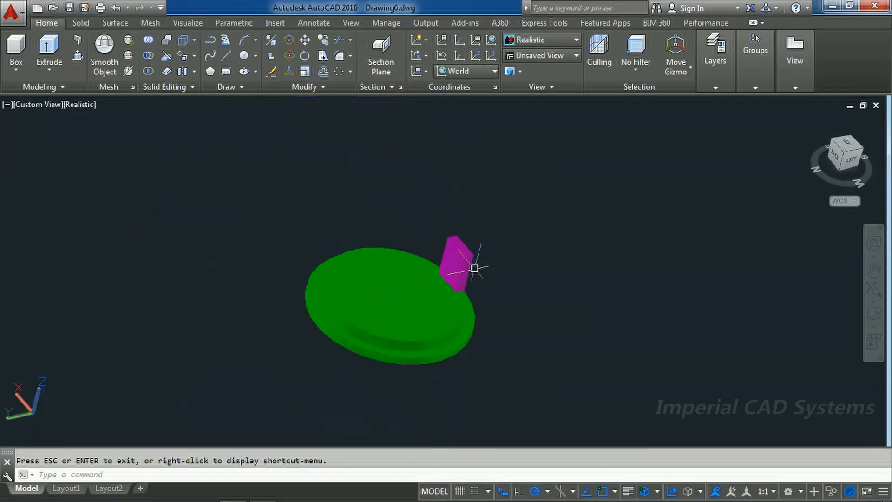
pyautogui.scroll(3, 479, 296)
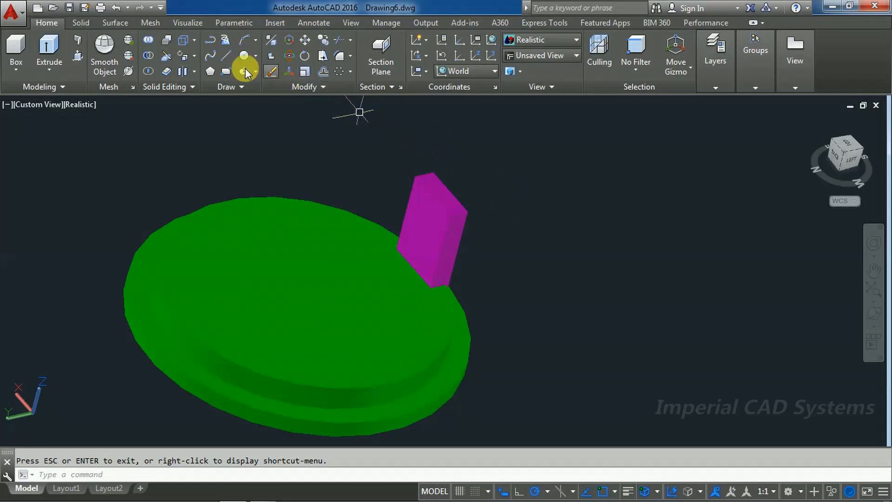
pyautogui.click(183, 56)
pyautogui.click(426, 217)
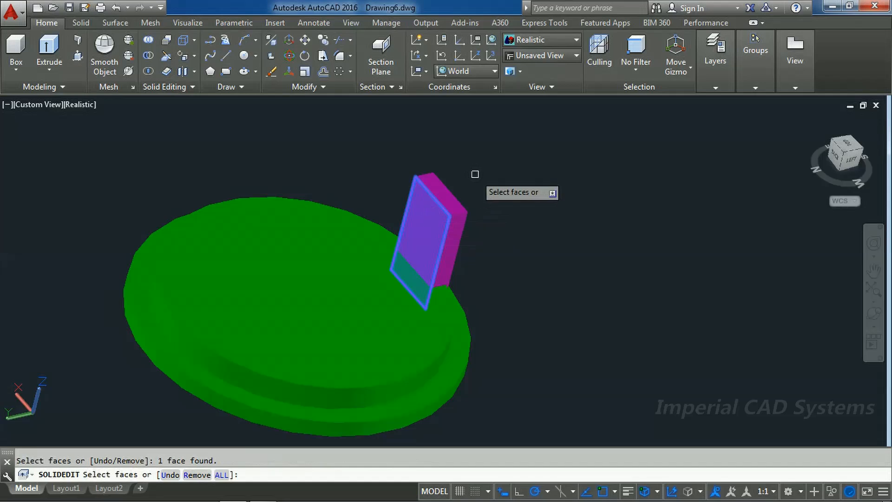
pyautogui.press('Return')
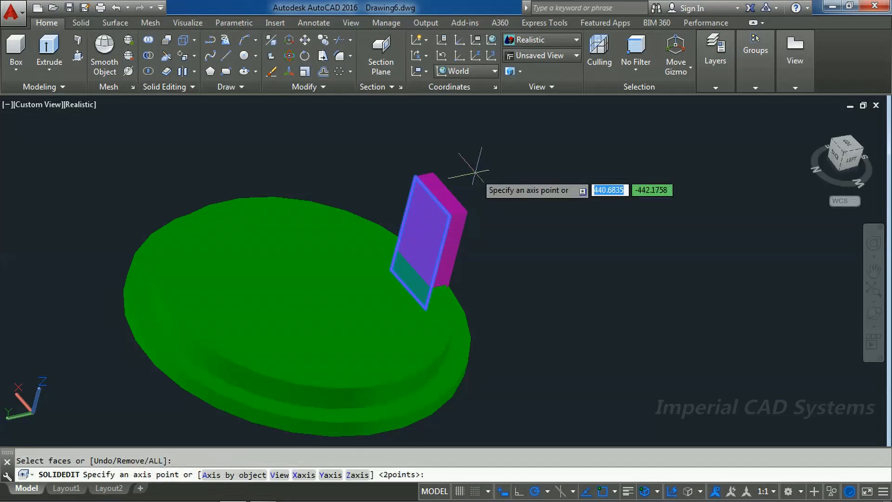
pyautogui.click(449, 215)
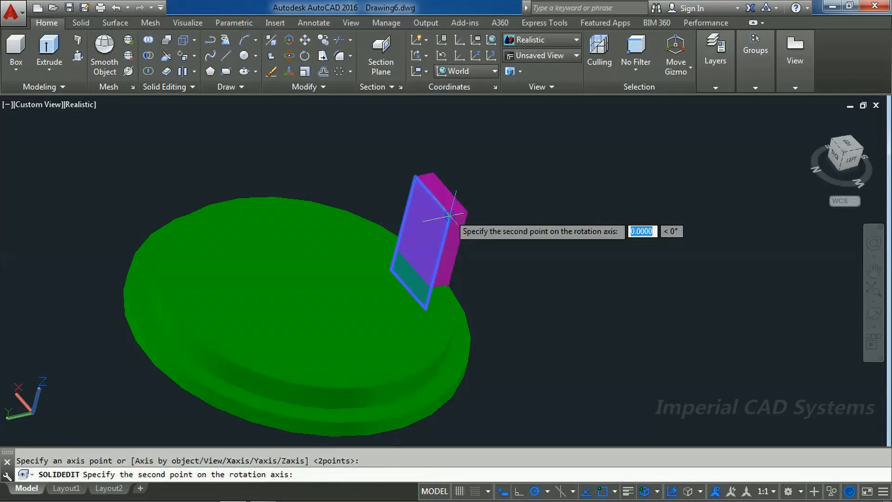
pyautogui.click(415, 176)
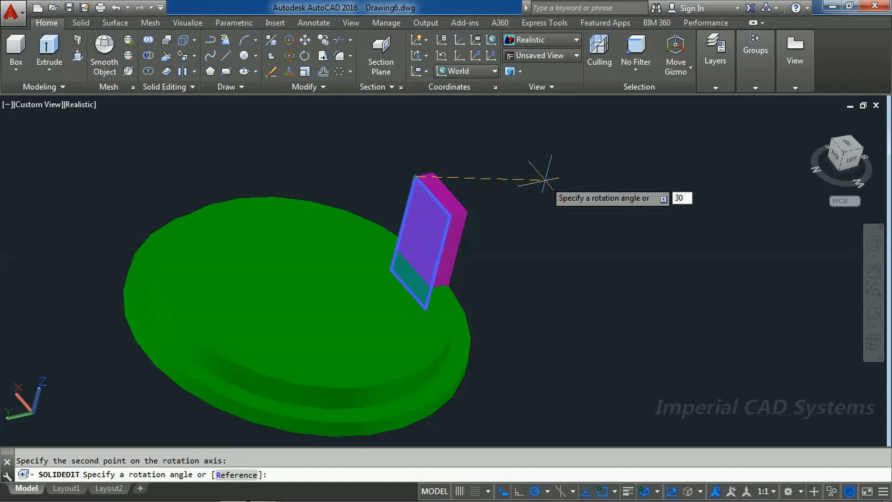
pyautogui.write('30')
pyautogui.press('Return')
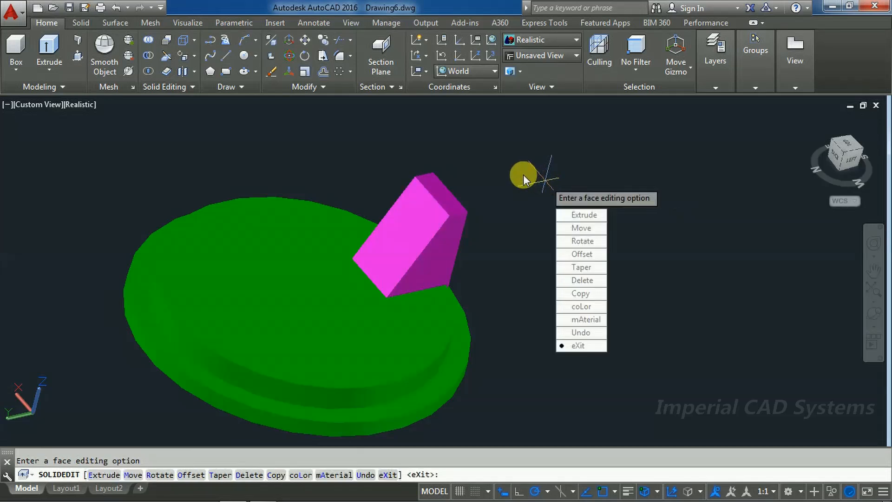
pyautogui.press('Escape')
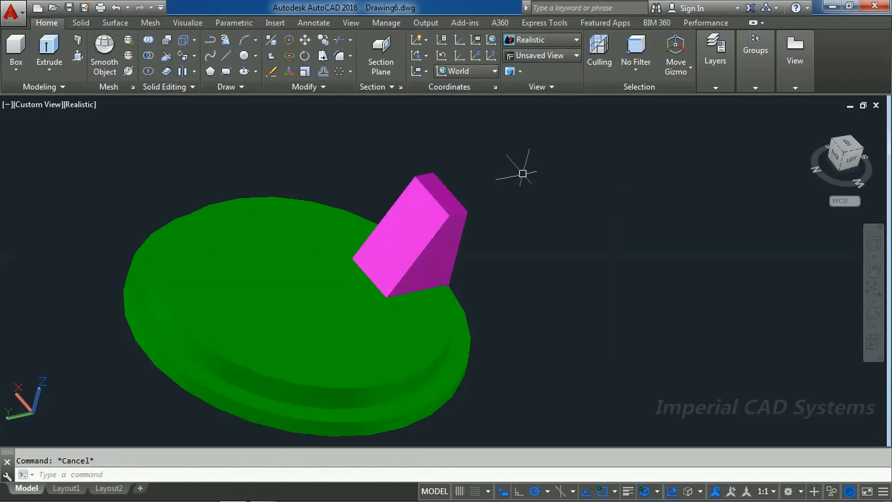
# Inspect the slanted lug block from the side and undo the orbit.
pyautogui.click(874, 318)
pyautogui.moveTo(601, 309); pyautogui.dragTo(519, 280)
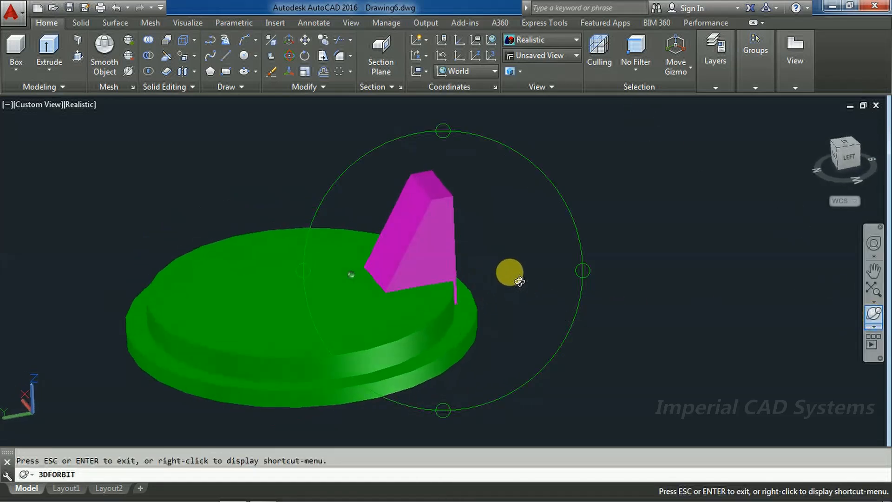
pyautogui.press('Escape')
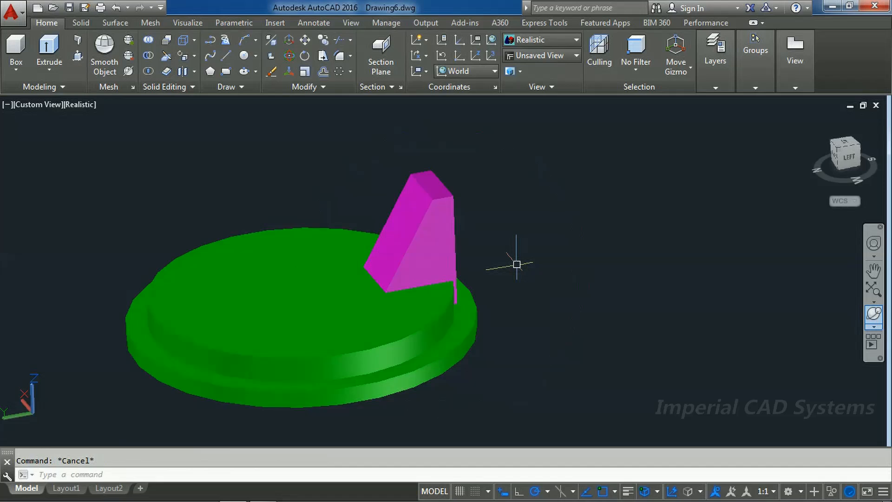
pyautogui.hotkey('ctrl', 'z')
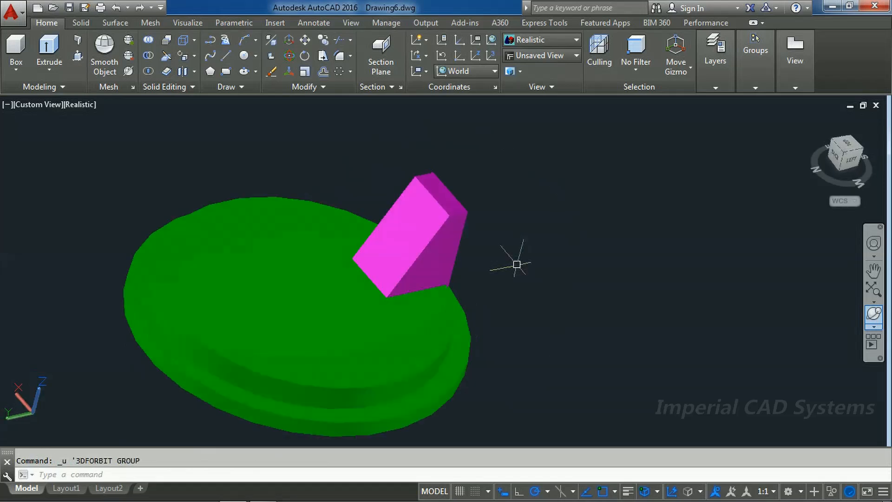
# Undo the 30-degree face rotation and rotate the lug's inner vertical face 20 degrees about its top edge instead.
pyautogui.click(183, 57)
pyautogui.click(439, 223)
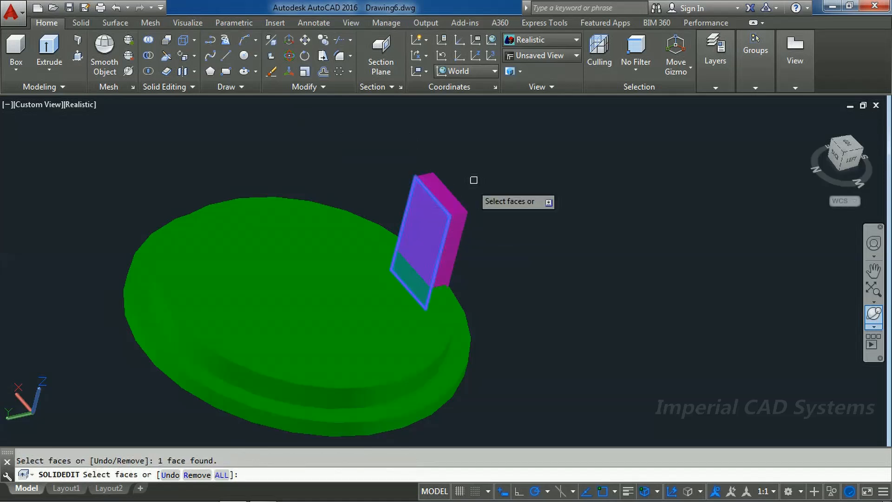
pyautogui.rightClick(501, 177)
pyautogui.click(505, 181)
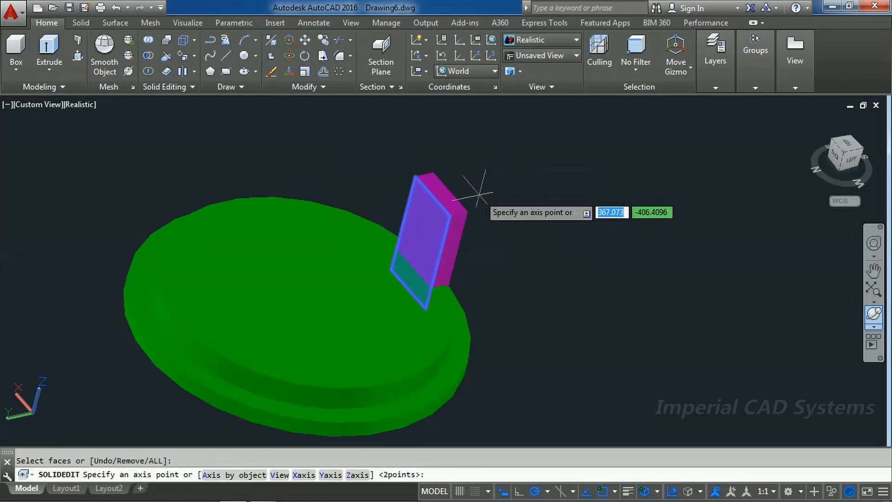
pyautogui.click(449, 214)
pyautogui.click(415, 176)
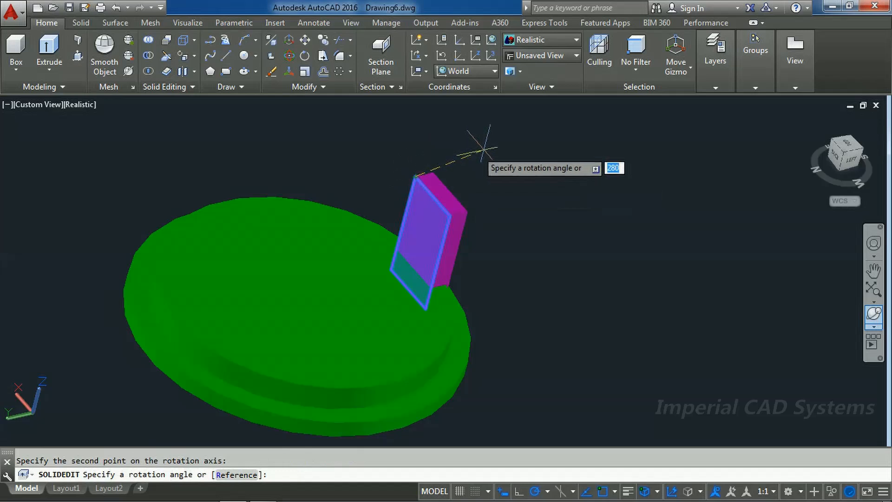
pyautogui.write('20')
pyautogui.press('Return')
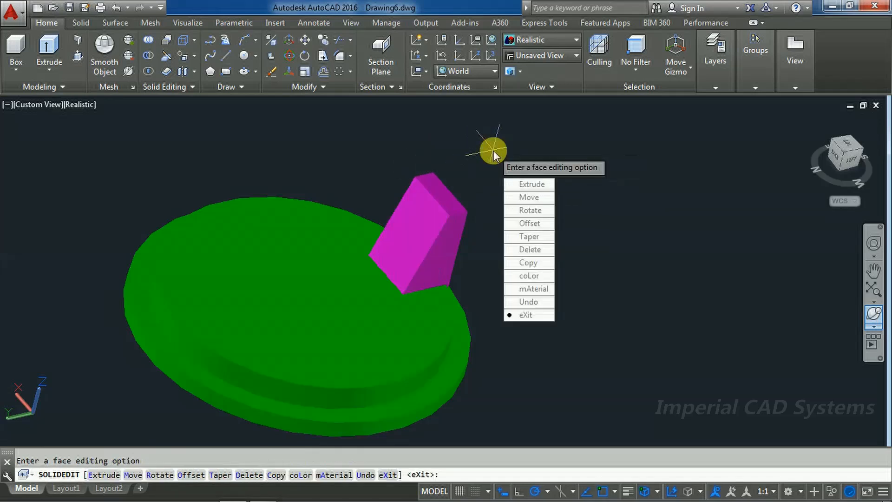
pyautogui.press('Escape')
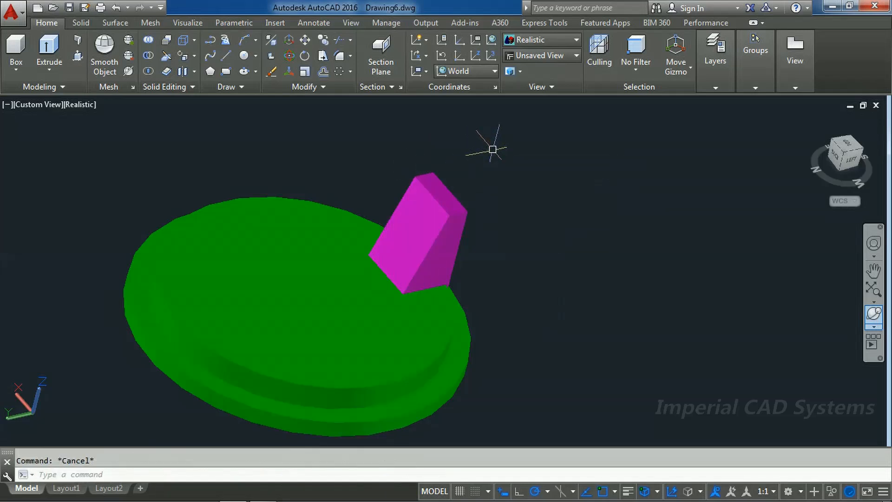
# Fillet the two short top edges of the slanted lug with a radius of 75 to round its upper end.
pyautogui.click(878, 320)
pyautogui.moveTo(658, 338); pyautogui.dragTo(479, 214)
pyautogui.rightClick(479, 214)
pyautogui.click(488, 185)
pyautogui.scroll(-2, 518, 183)
pyautogui.scroll(5, 518, 183)
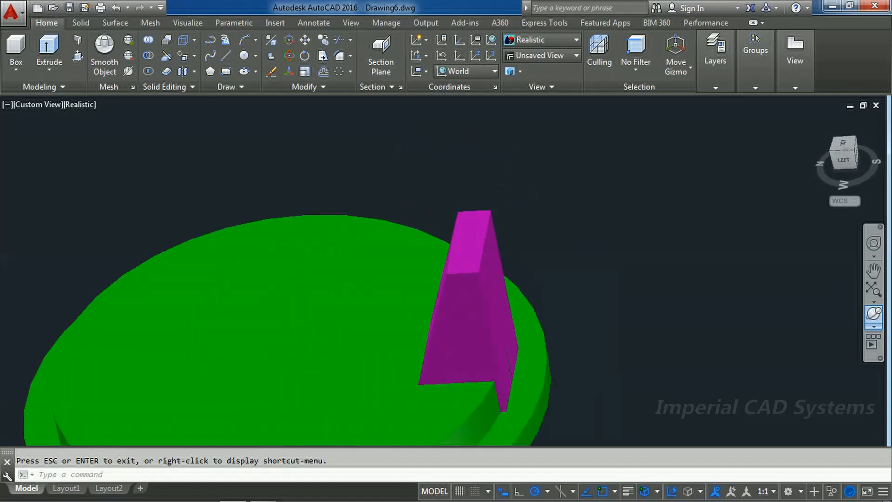
pyautogui.click(333, 57)
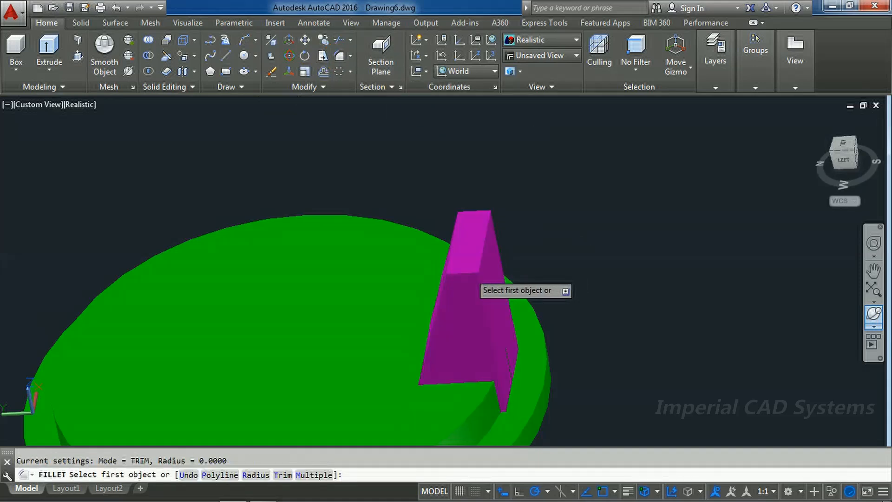
pyautogui.click(465, 273)
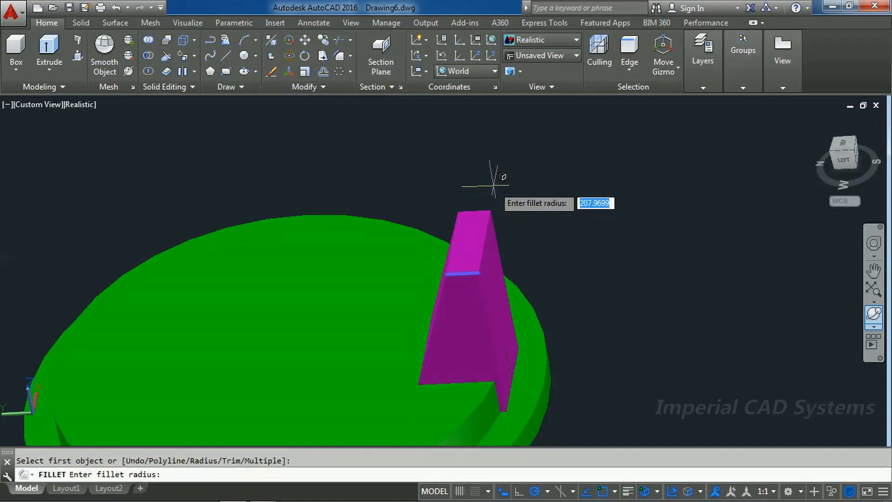
pyautogui.write('75')
pyautogui.press('Return')
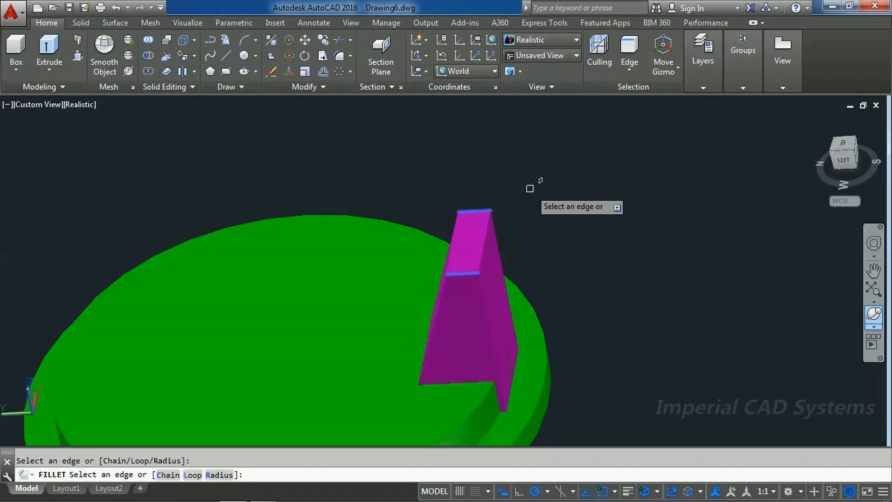
pyautogui.press('Return')
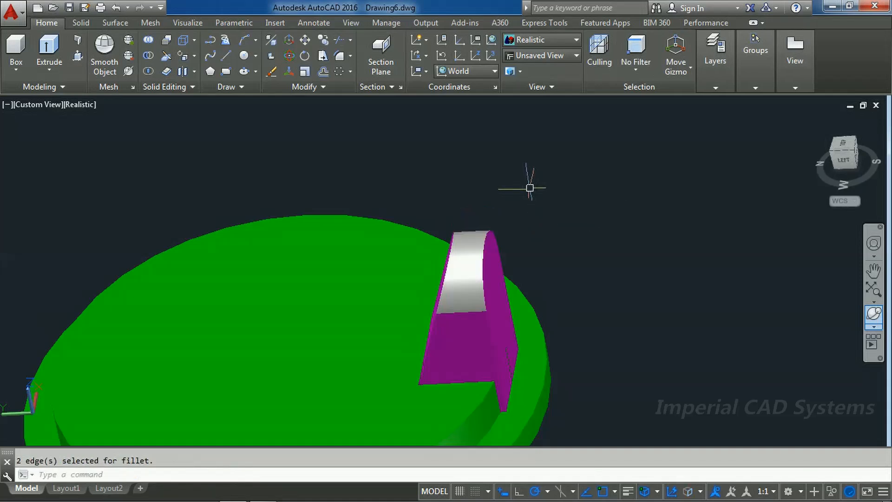
pyautogui.click(695, 202)
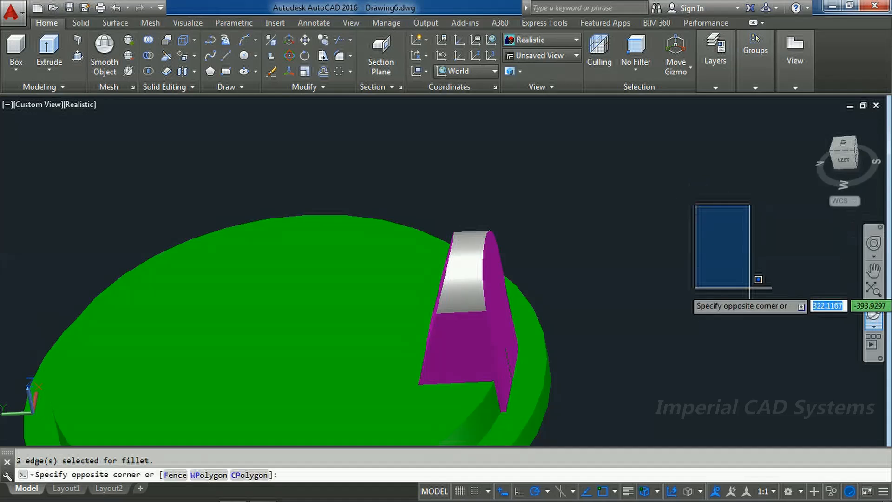
pyautogui.click(827, 302)
# View the rounded lug from its outer side, check the lug holes in the PDF reference and return to the AutoCAD model.
pyautogui.click(874, 314)
pyautogui.moveTo(530, 297); pyautogui.dragTo(417, 271)
pyautogui.rightClick(578, 151)
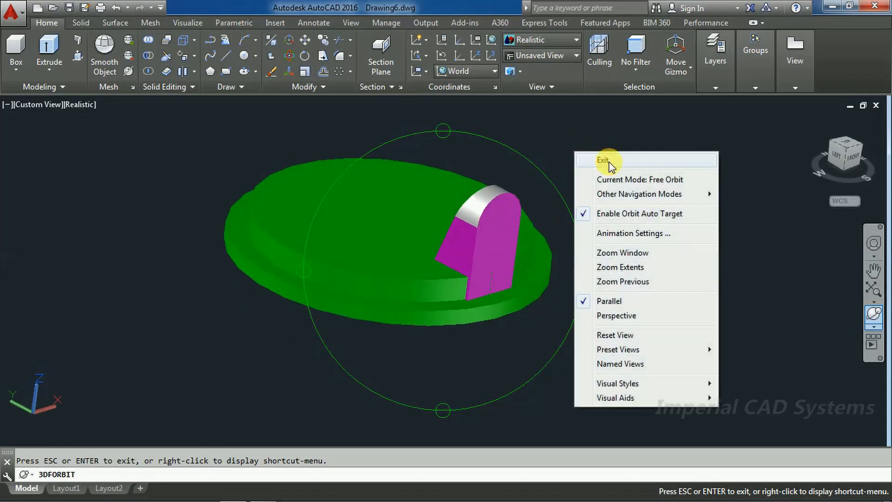
pyautogui.click(606, 169)
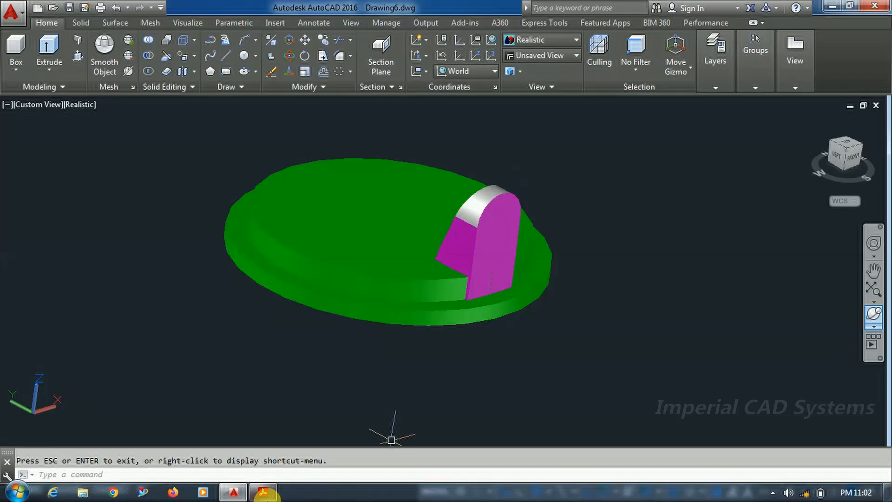
pyautogui.click(263, 491)
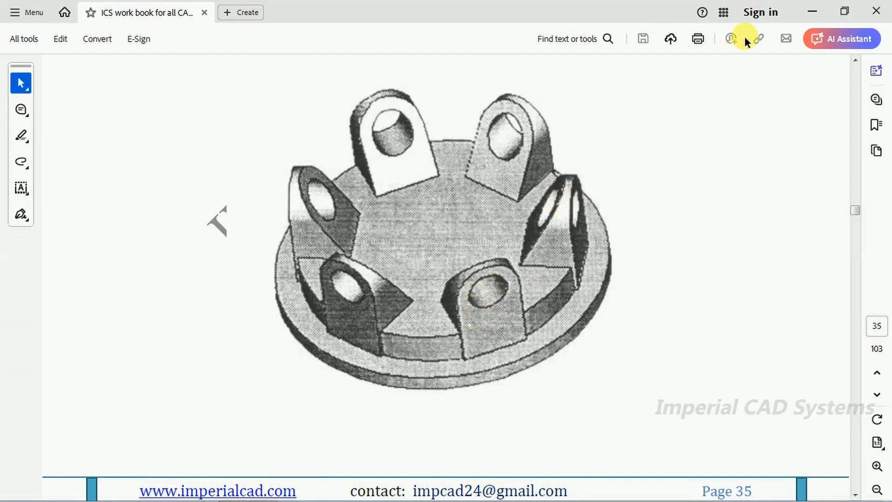
pyautogui.click(812, 12)
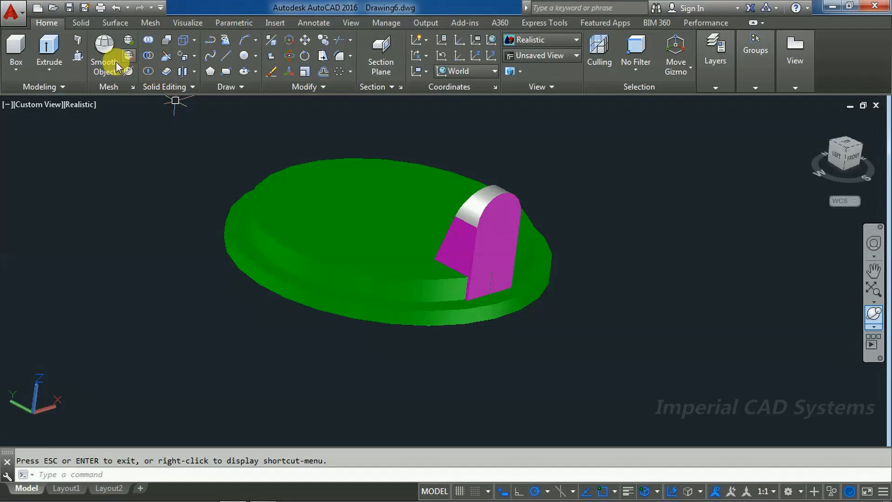
# Create a cylinder of radius 45 and about 245 long through the lug, centred on the rounded top of its outer face.
pyautogui.click(17, 69)
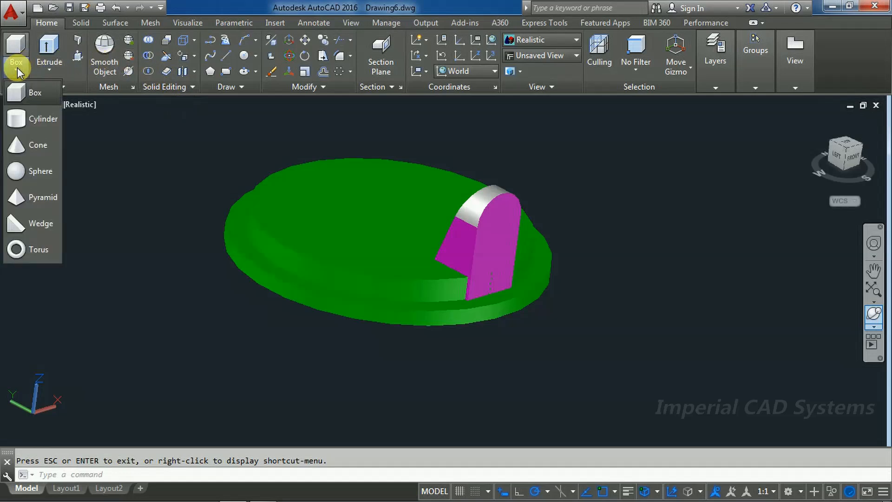
pyautogui.click(26, 118)
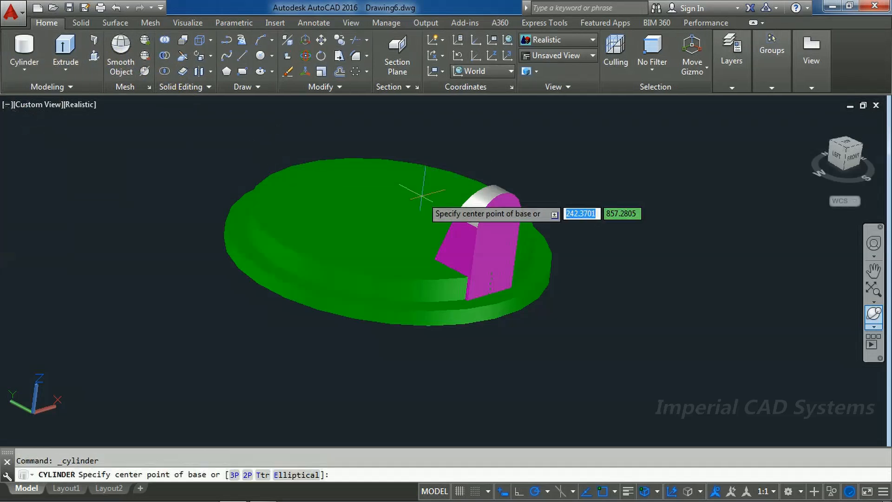
pyautogui.click(498, 232)
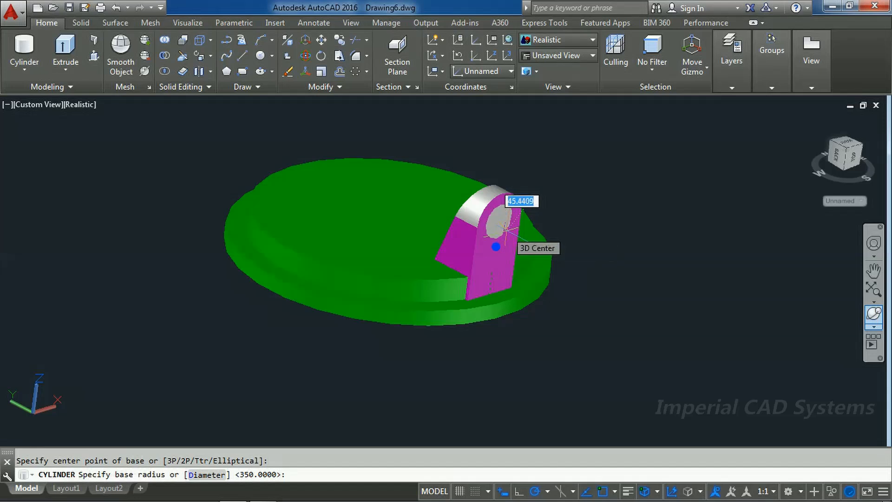
pyautogui.write('45')
pyautogui.press('Return')
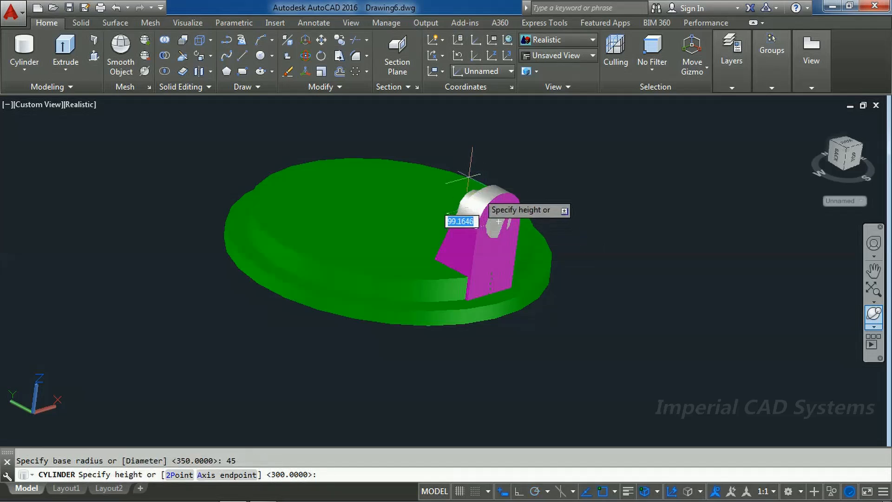
pyautogui.click(443, 156)
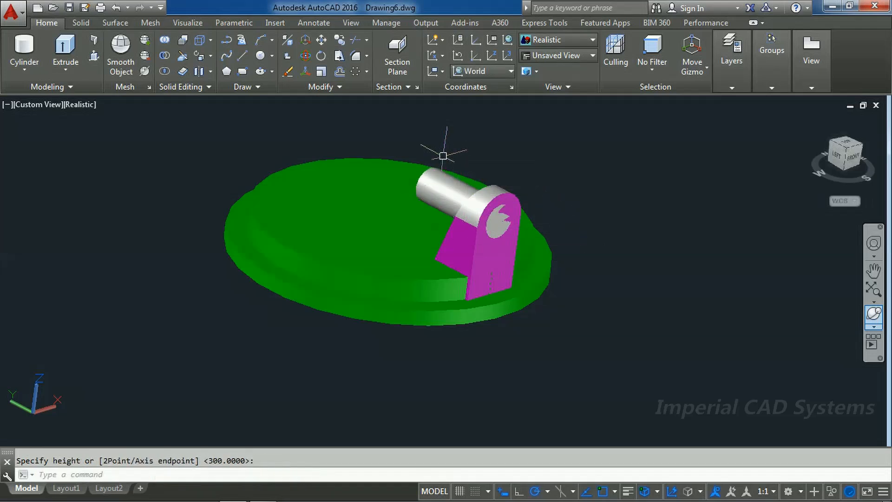
# Set the cylinder's color to Yellow and clear the selection.
pyautogui.click(447, 186)
pyautogui.click(612, 94)
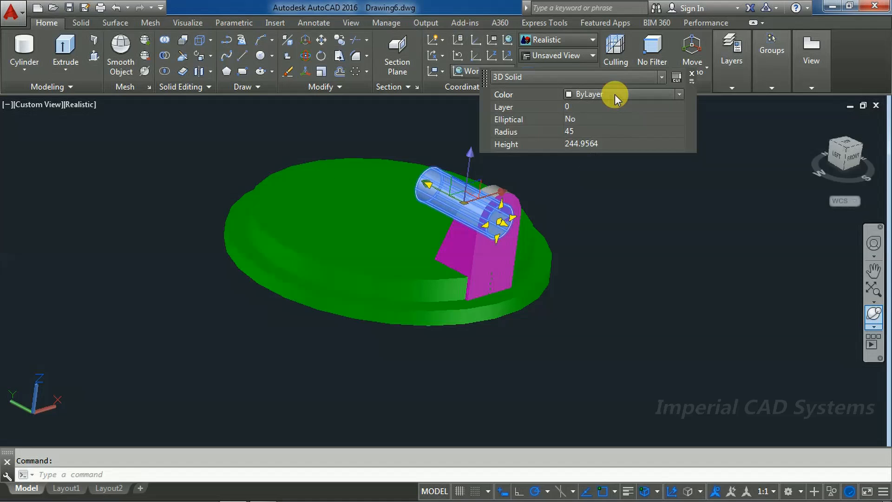
pyautogui.click(598, 188)
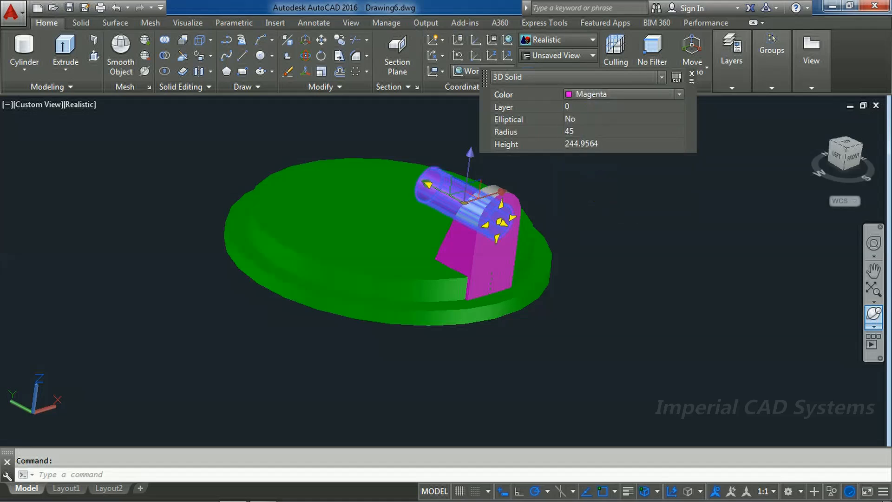
pyautogui.click(600, 94)
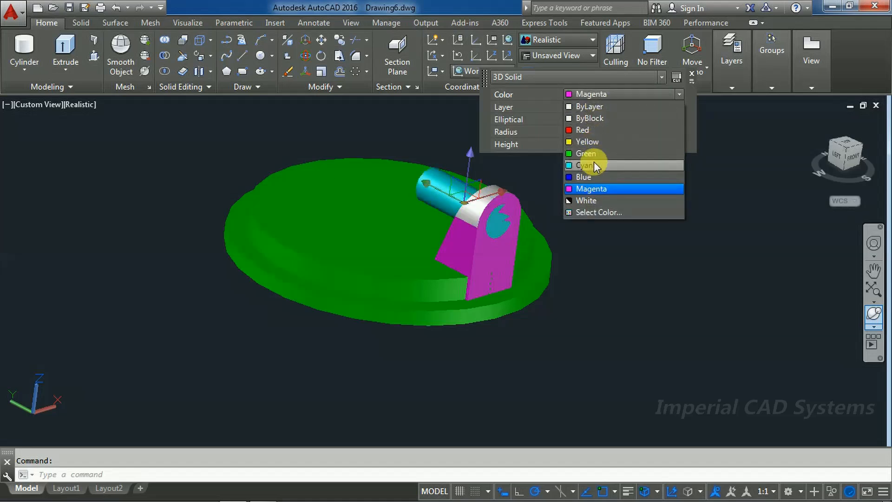
pyautogui.click(589, 141)
pyautogui.press('Escape')
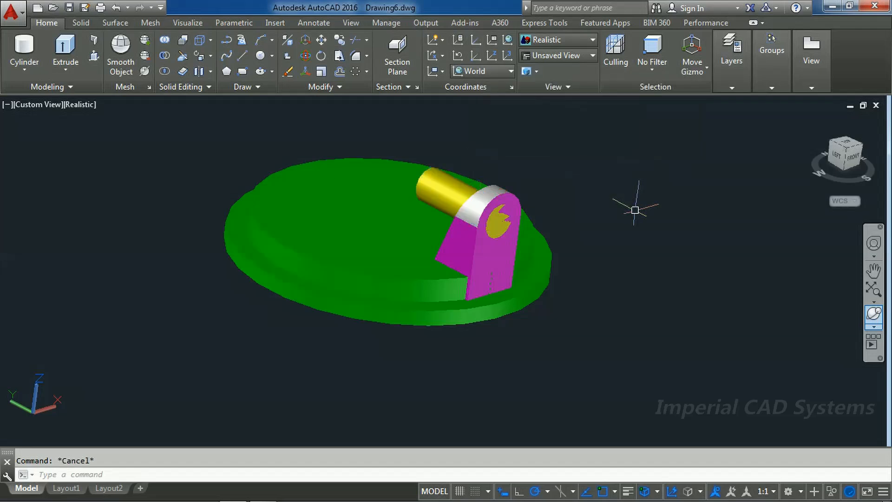
# Subtract the yellow cylinder from the magenta lug to cut its through hole.
pyautogui.click(164, 56)
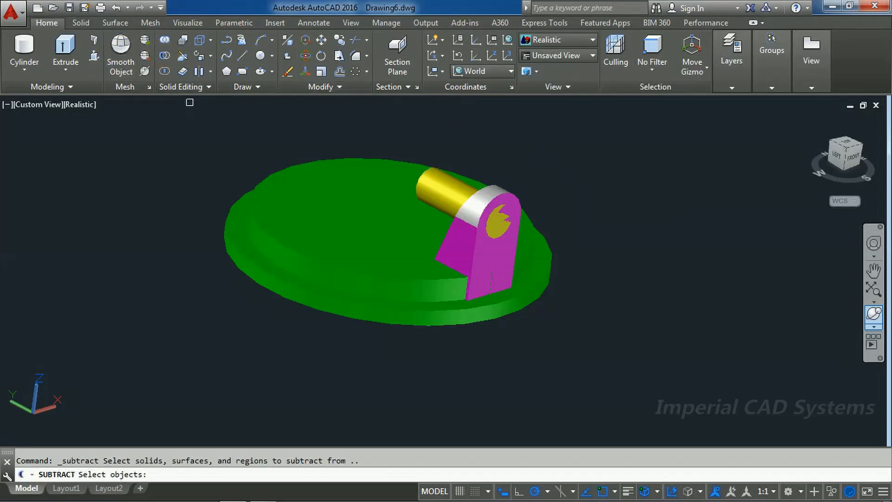
pyautogui.click(459, 242)
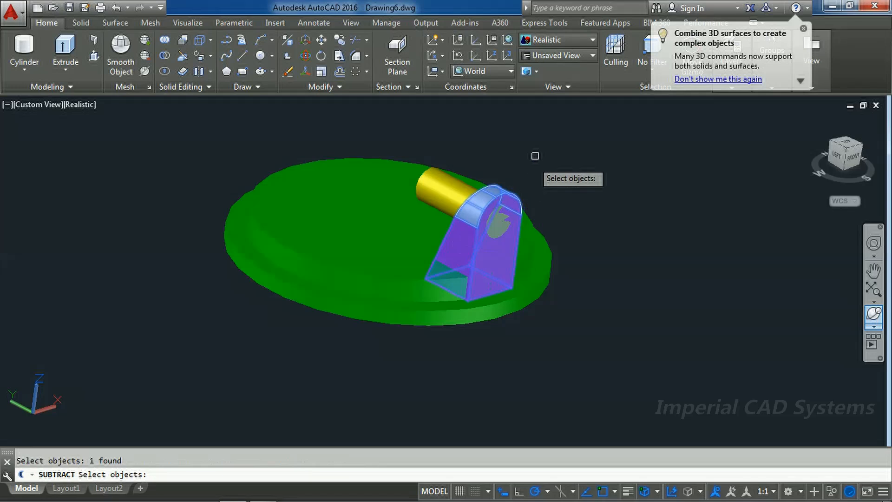
pyautogui.press('Return')
pyautogui.click(440, 186)
pyautogui.press('Return')
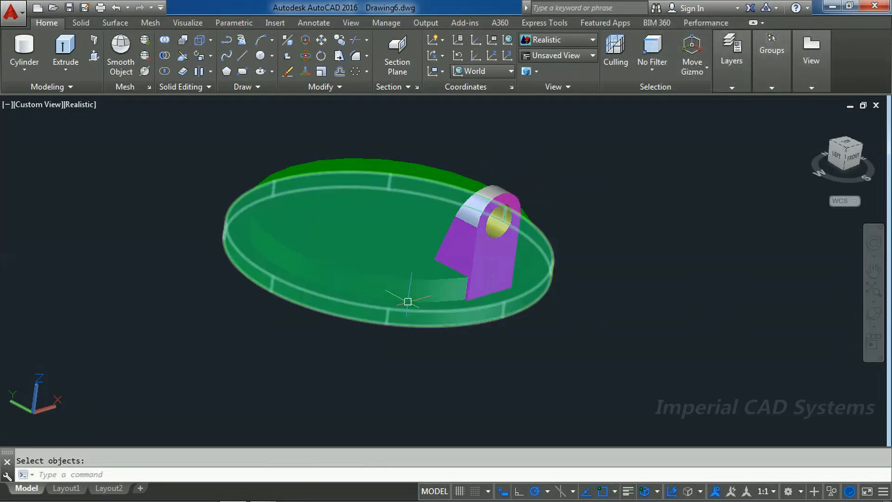
# Inspect the holed lug from its inner side, compare it with the lug arrangement in the PDF reference and return to AutoCAD.
pyautogui.click(872, 309)
pyautogui.moveTo(497, 289); pyautogui.dragTo(579, 191)
pyautogui.rightClick(610, 170)
pyautogui.click(634, 180)
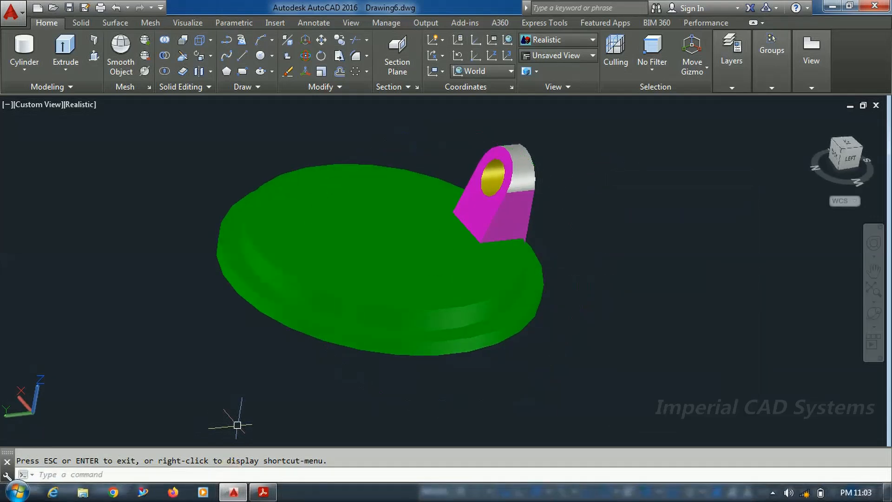
pyautogui.click(262, 495)
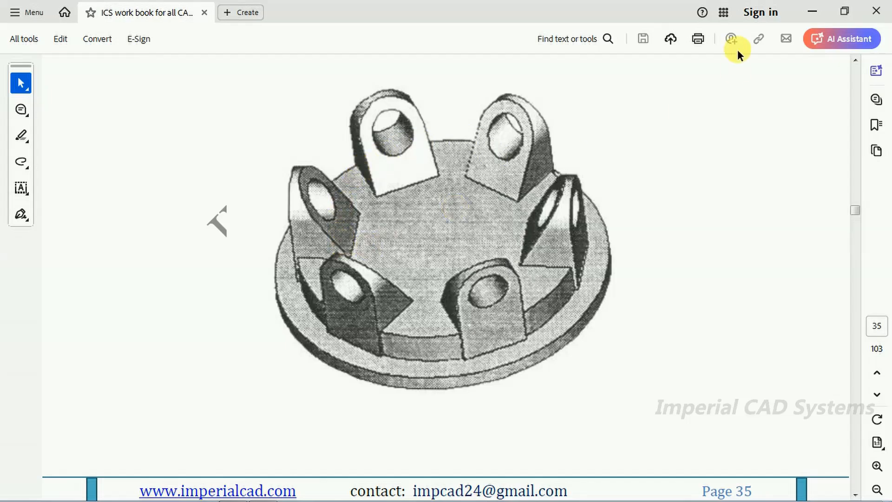
pyautogui.click(810, 10)
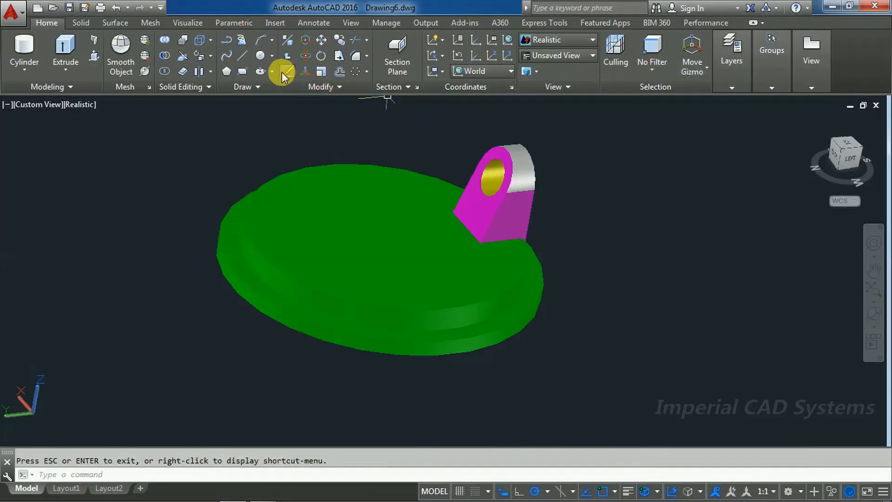
# Create a polar array of the holed lug around the round base's centre with 6 items over 360 degrees.
pyautogui.click(367, 74)
pyautogui.click(377, 145)
pyautogui.click(506, 199)
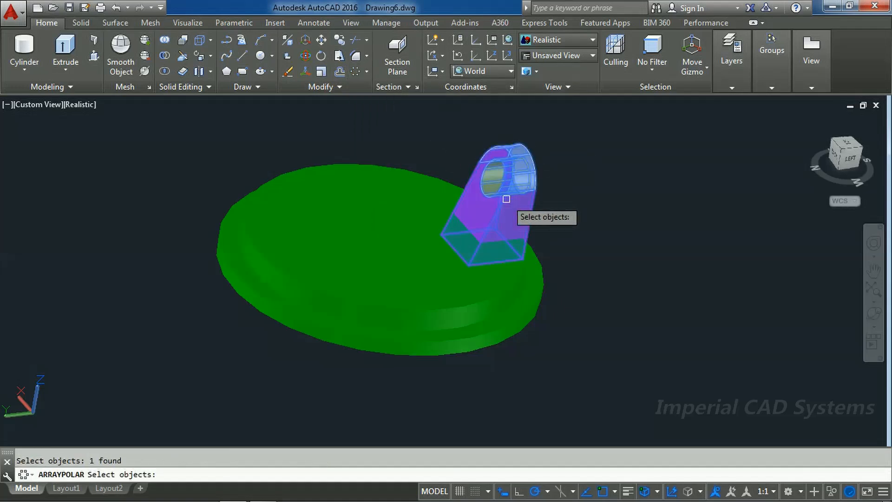
pyautogui.press('Return')
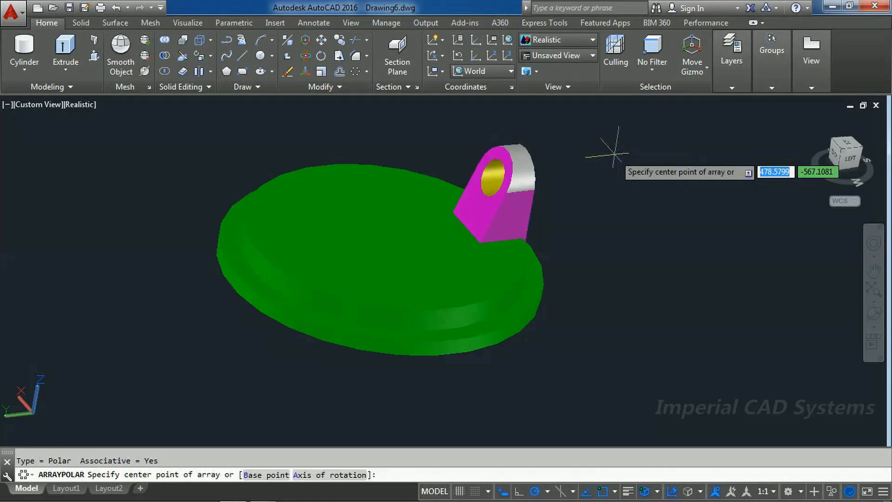
pyautogui.click(385, 237)
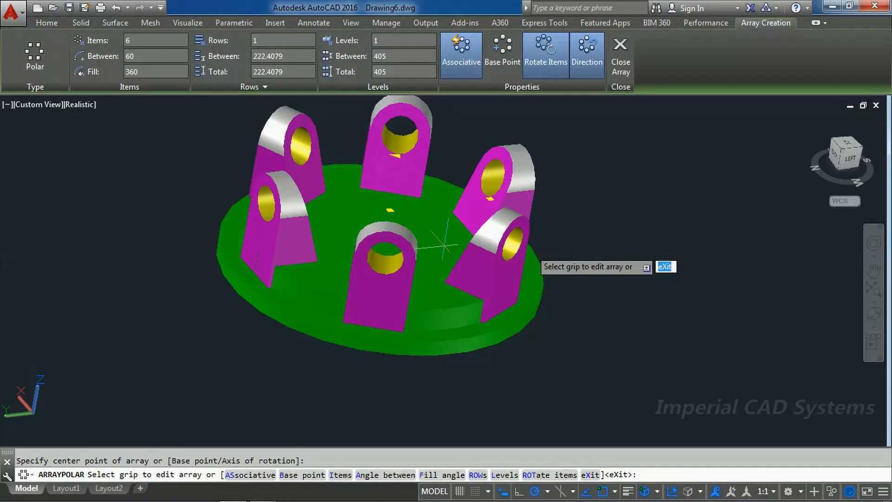
pyautogui.click(139, 46)
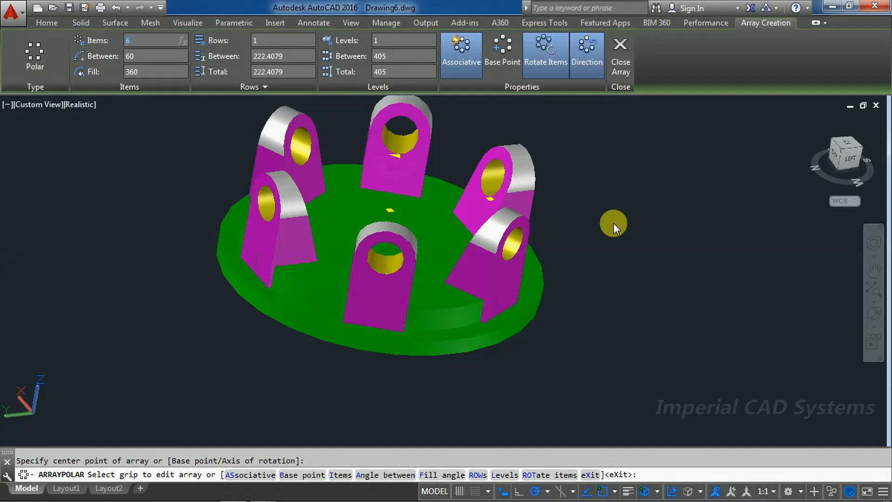
pyautogui.press('Return')
pyautogui.scroll(-3, 447, 133)
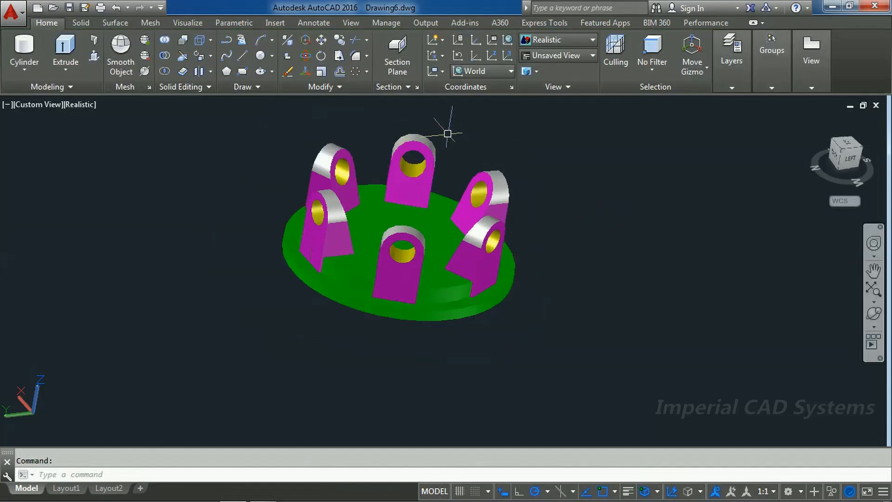
# Inspect the six arrayed lugs and check by selection whether a lug and the two base discs are separate solids, then clear the selection.
pyautogui.scroll(3, 423, 130)
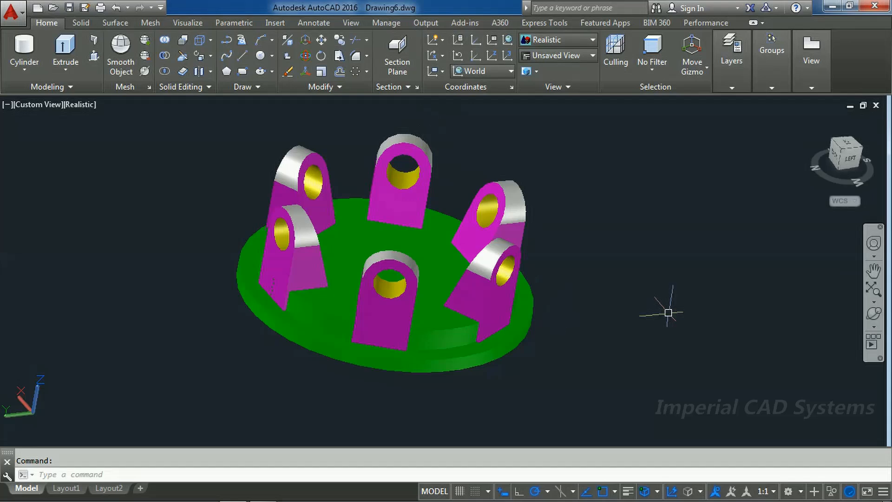
pyautogui.click(874, 313)
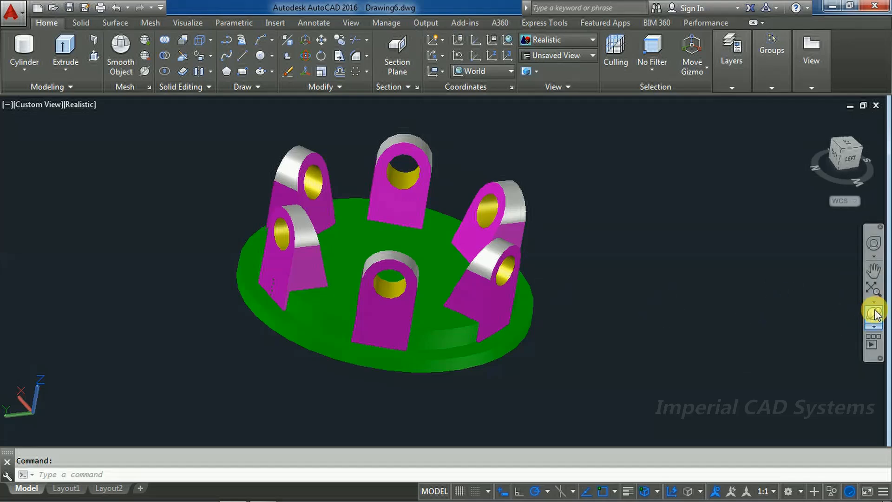
pyautogui.moveTo(542, 244); pyautogui.dragTo(610, 248)
pyautogui.rightClick(610, 248)
pyautogui.click(634, 223)
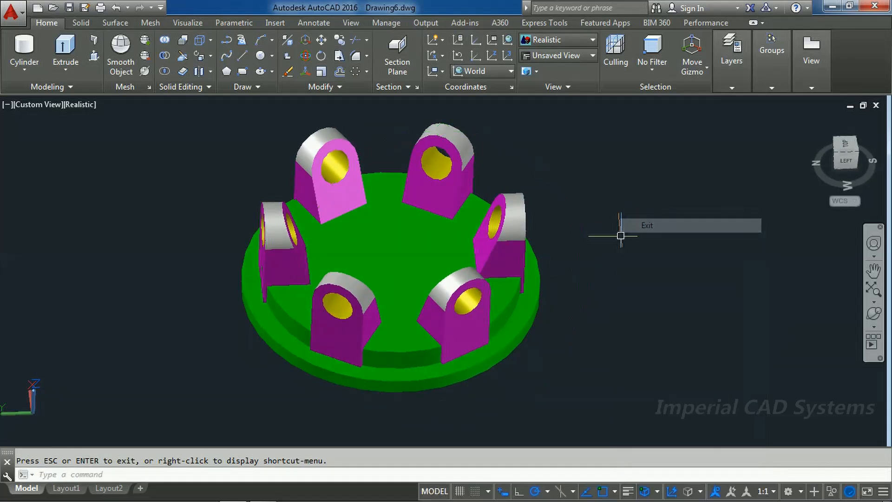
pyautogui.click(514, 243)
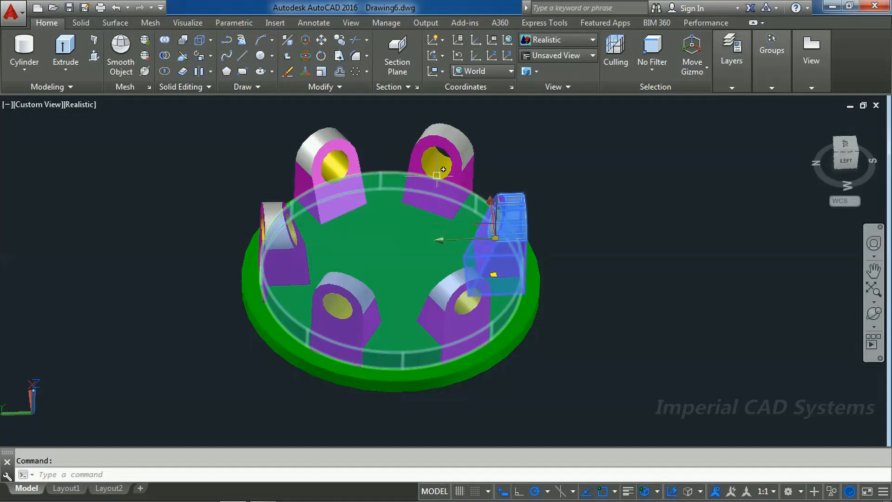
pyautogui.click(384, 259)
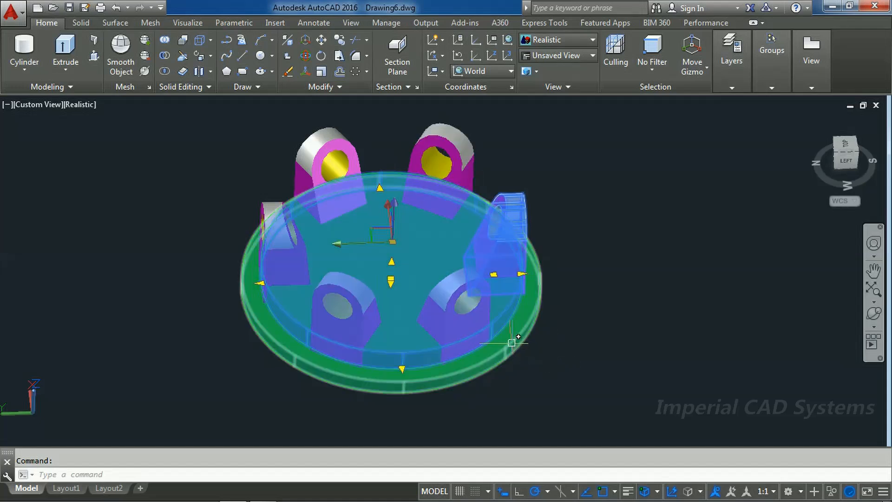
pyautogui.click(511, 342)
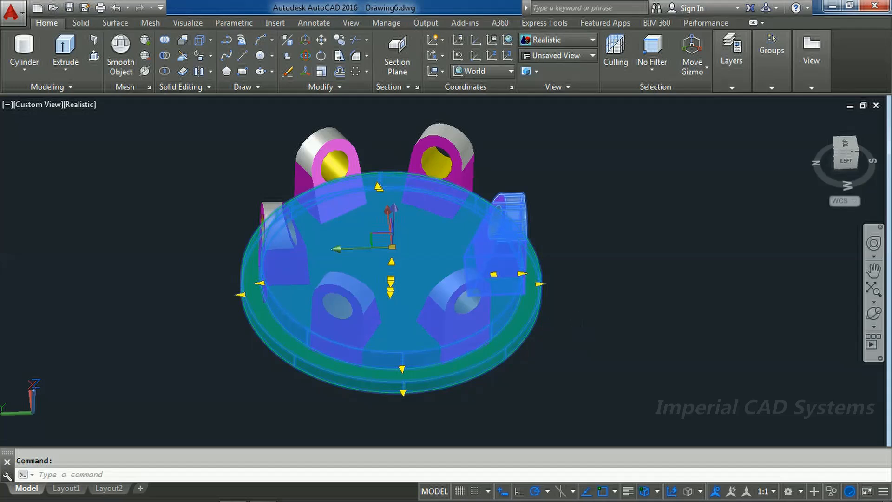
pyautogui.press('Escape')
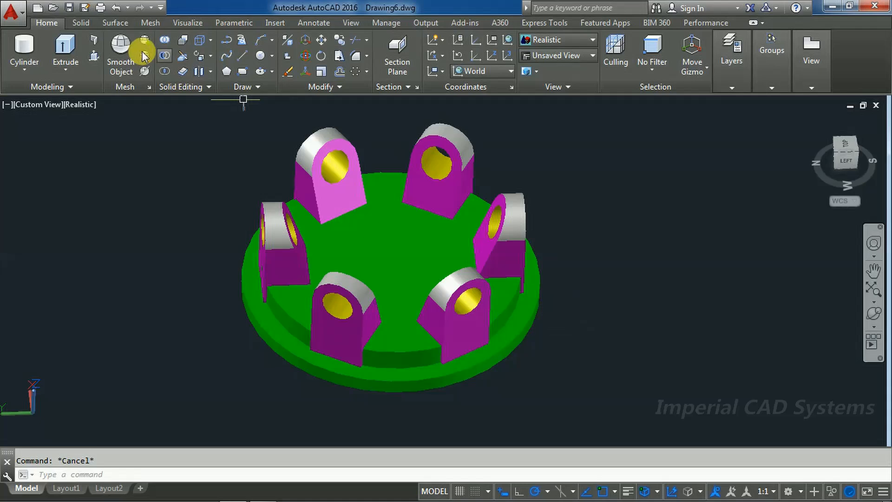
# Union all six holed lugs with the upper and lower base discs into a single solid.
pyautogui.click(164, 42)
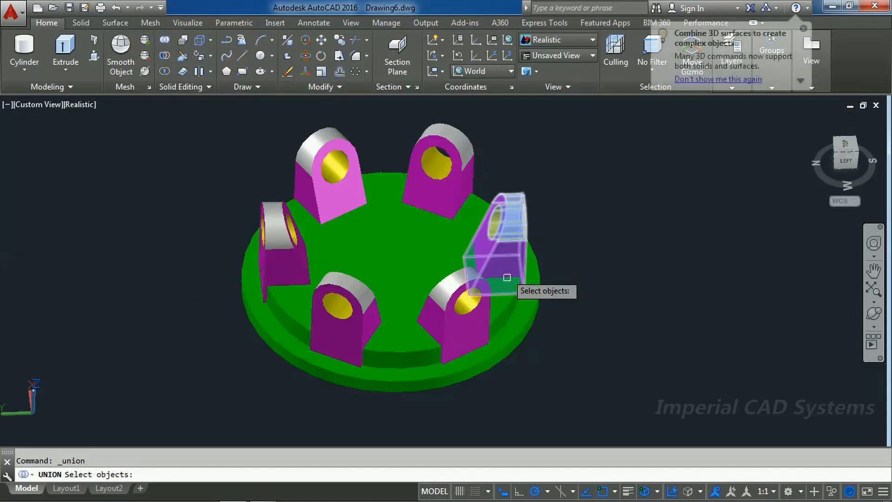
pyautogui.click(507, 238)
pyautogui.click(407, 174)
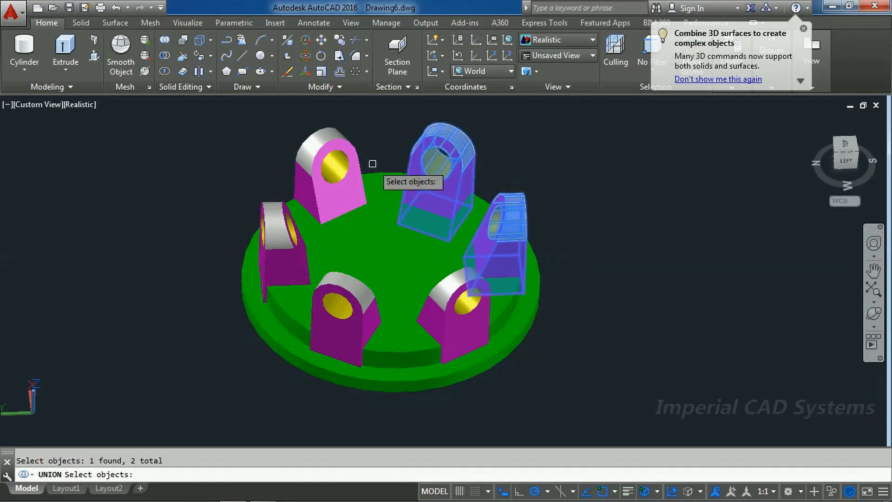
pyautogui.click(337, 166)
pyautogui.click(281, 241)
pyautogui.click(342, 304)
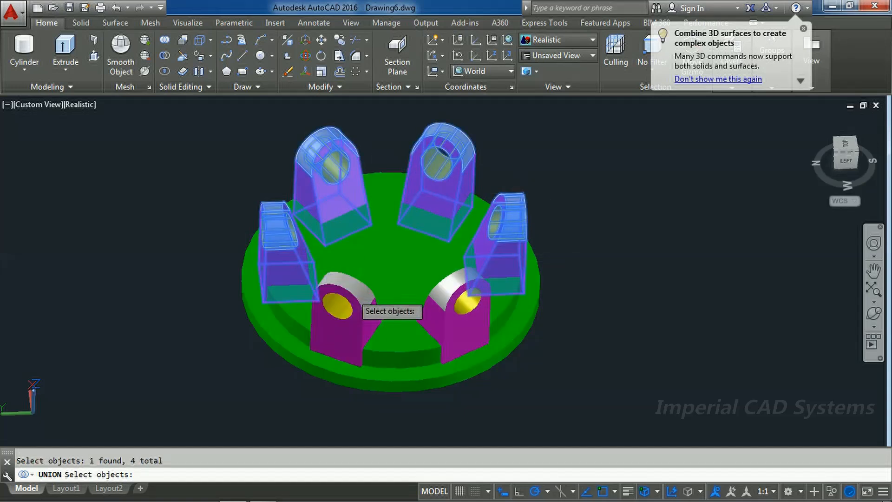
pyautogui.click(460, 299)
pyautogui.click(391, 273)
pyautogui.click(519, 311)
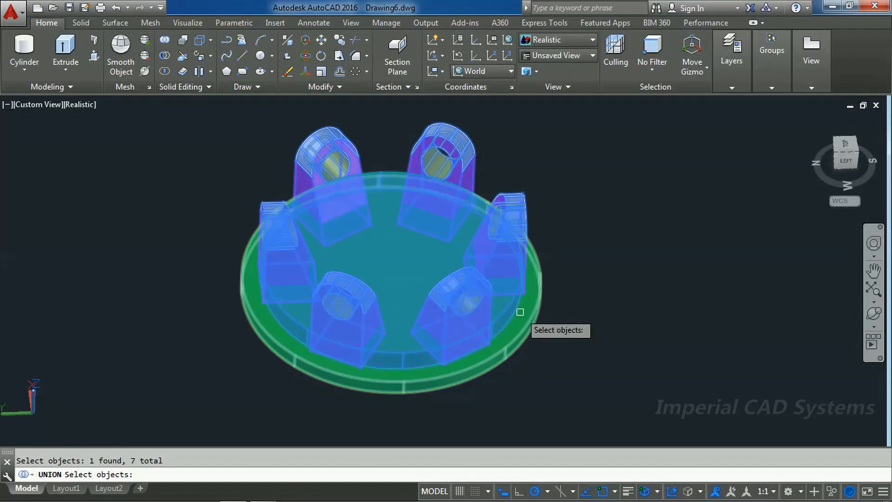
pyautogui.click(622, 406)
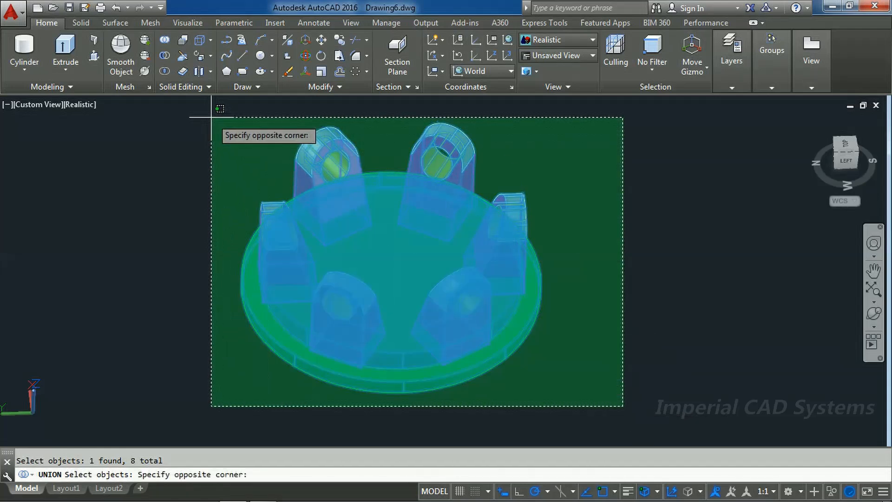
pyautogui.click(212, 118)
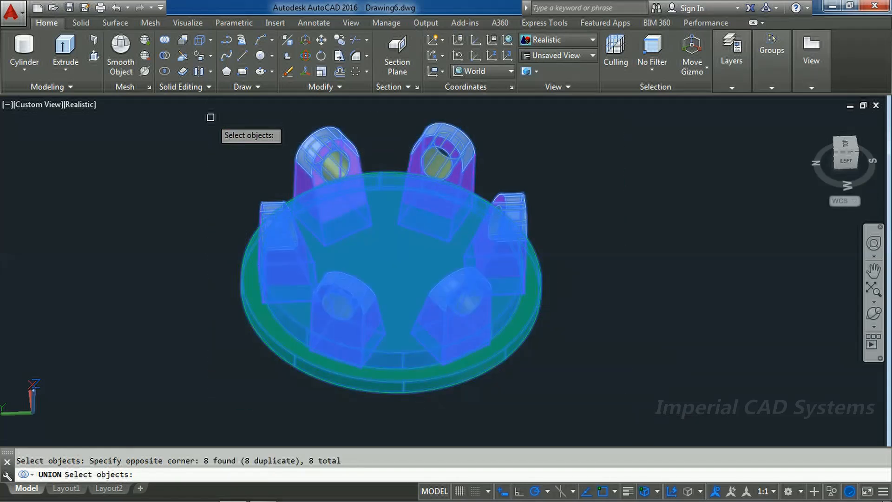
pyautogui.press('Return')
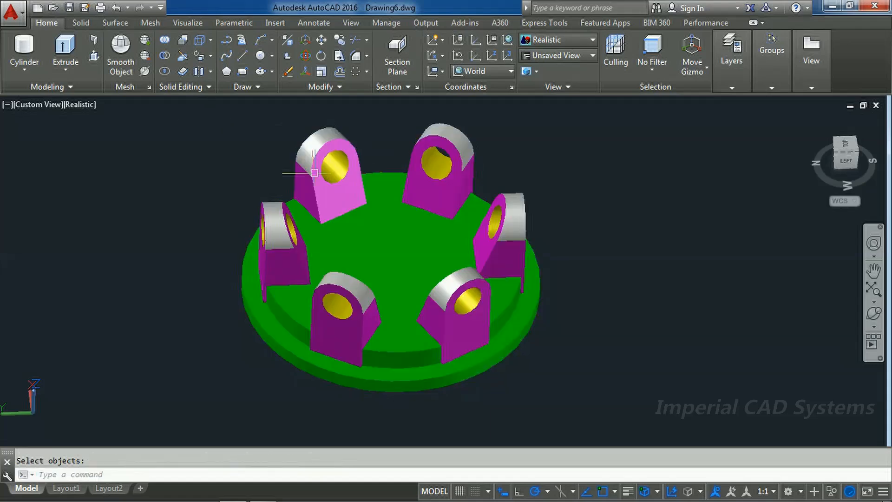
# Check by selection that the model is one solid, compare it with the PDF reference picture and return to AutoCAD.
pyautogui.click(523, 343)
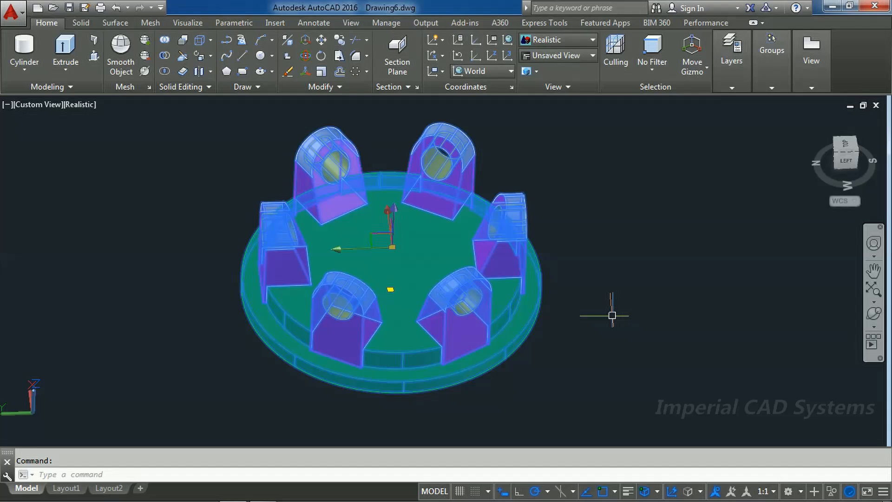
pyautogui.press('Escape')
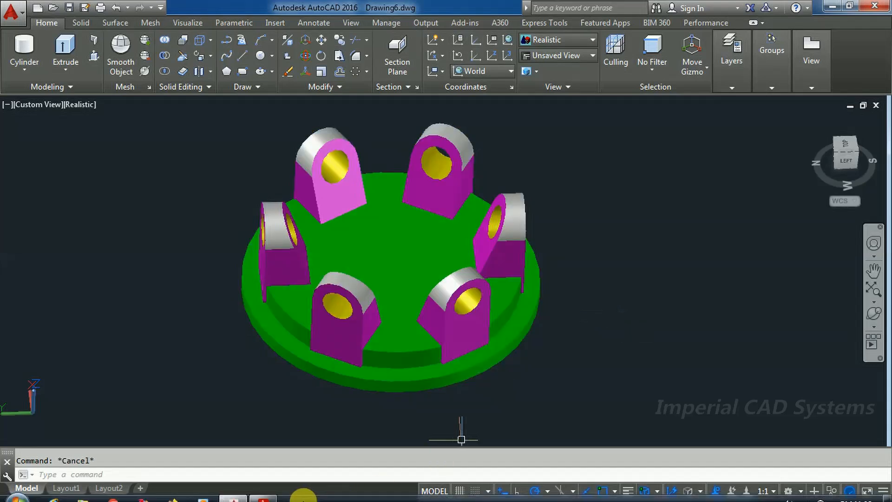
pyautogui.click(265, 493)
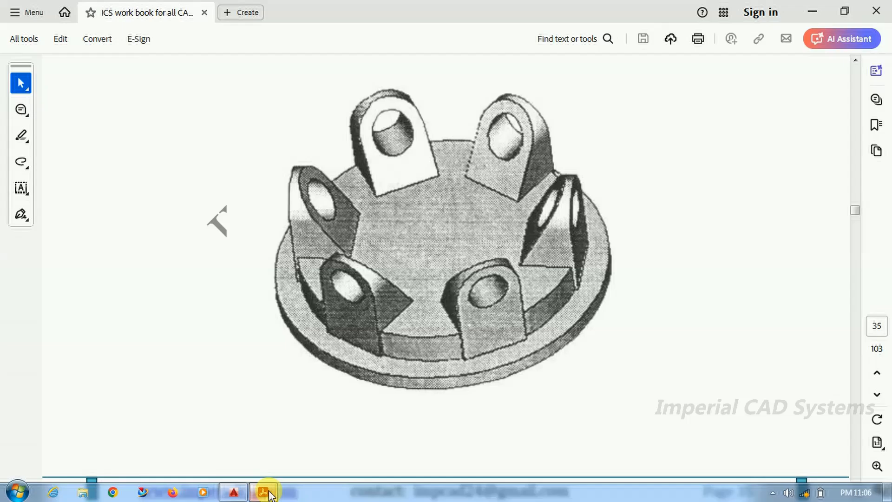
pyautogui.click(265, 492)
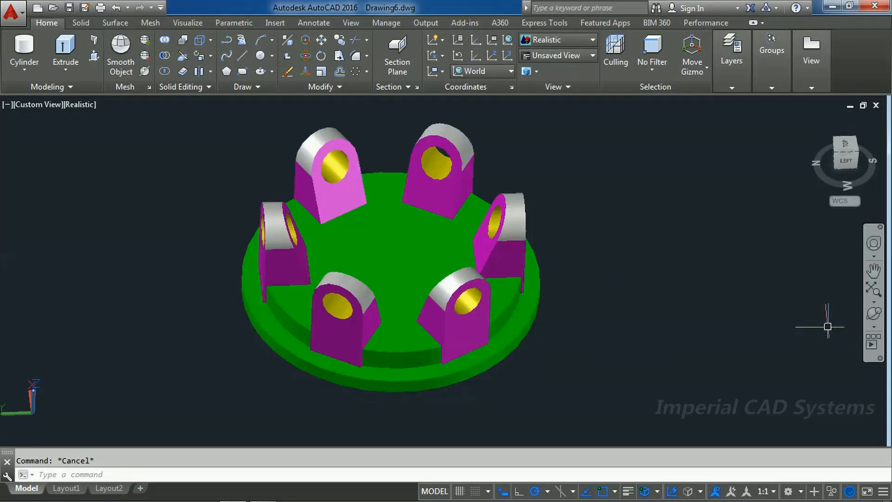
# Set the finished model spinning with Continuous Orbit to view it from all sides.
pyautogui.click(873, 327)
pyautogui.click(812, 366)
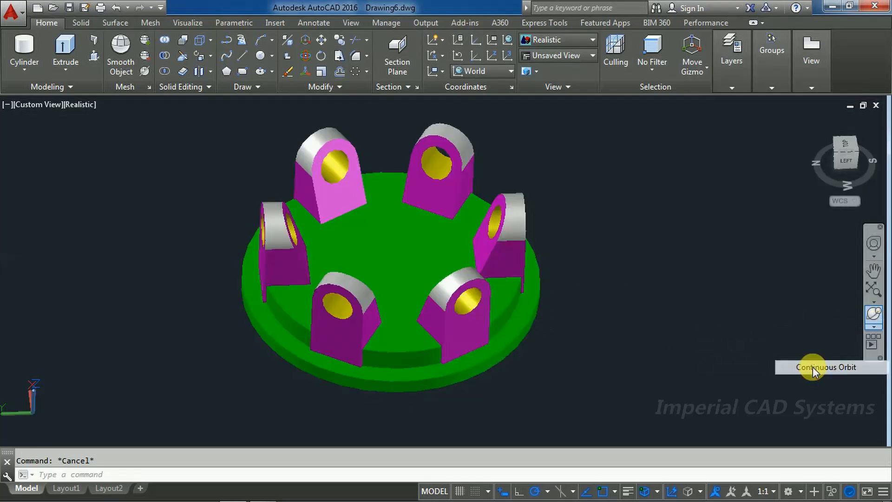
pyautogui.moveTo(514, 265); pyautogui.dragTo(487, 285)
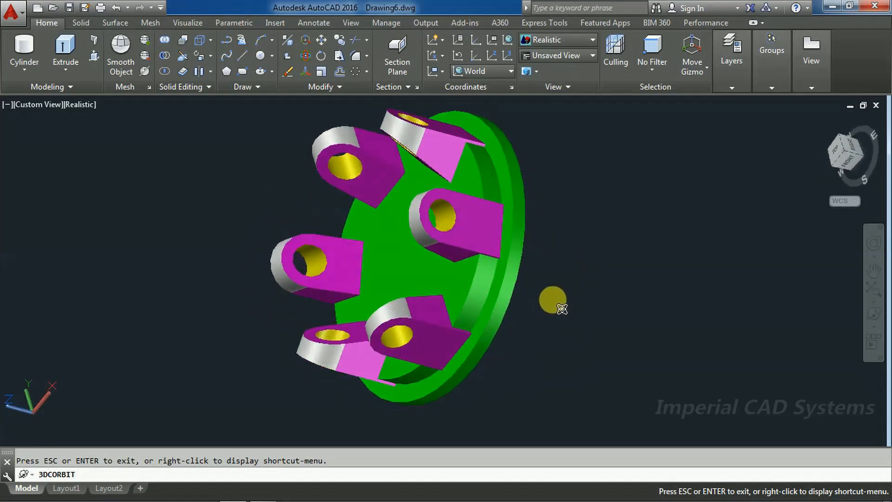